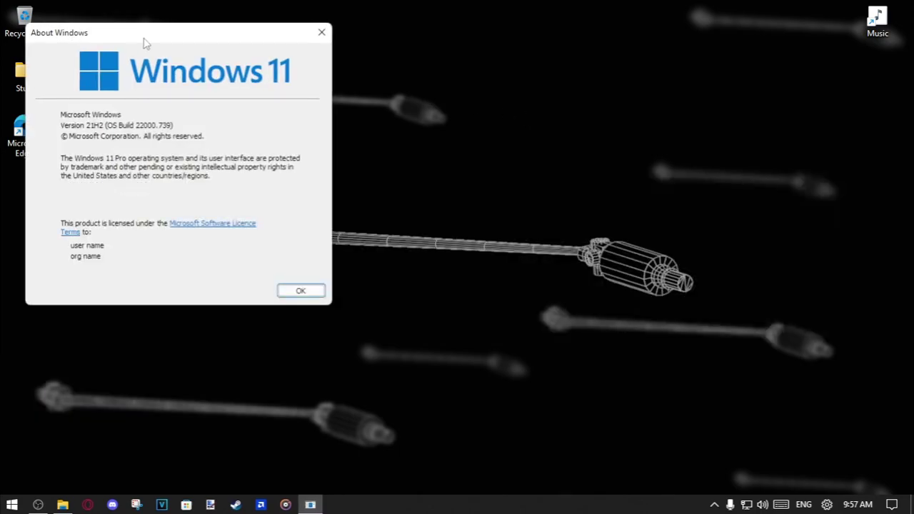
Move the About Windows dialog aside and open ExplorerPatcher's Properties from the taskbar menu
drag(143, 37, 484, 127)
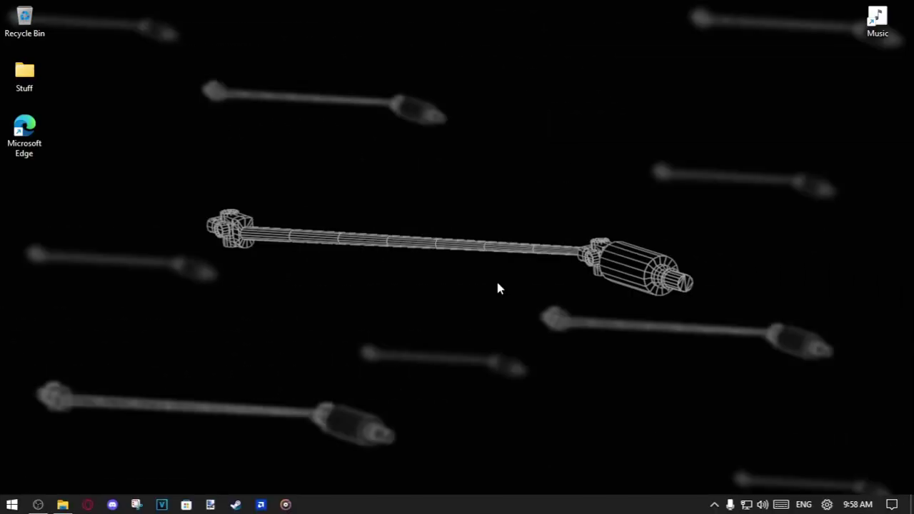
right_click(457, 509)
click(469, 448)
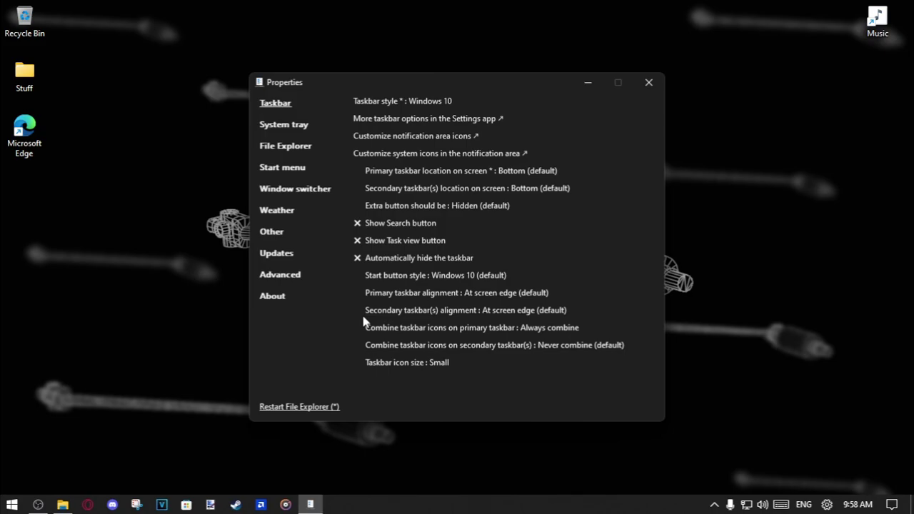
Close the ExplorerPatcher Properties window with Alt+F4
key(alt+F4)
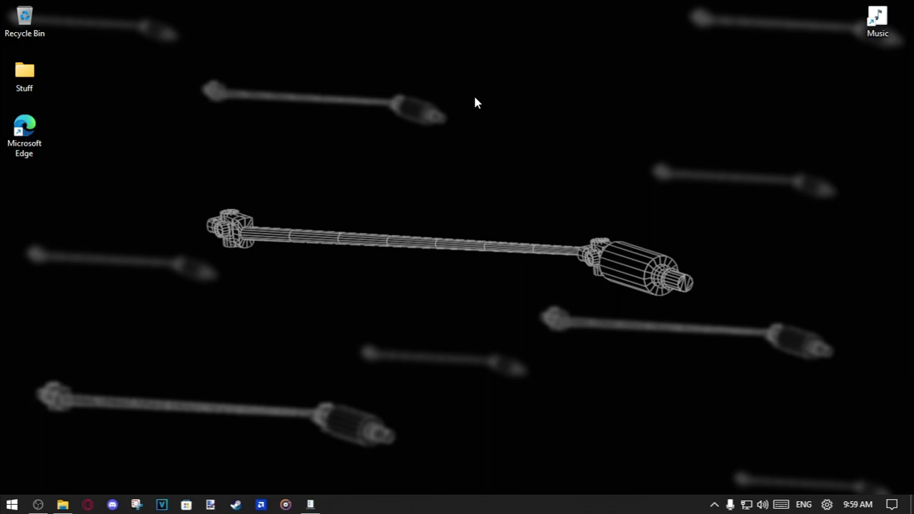
Launch Windows Sandbox from the Start menu app list and maximize its window
key(super)
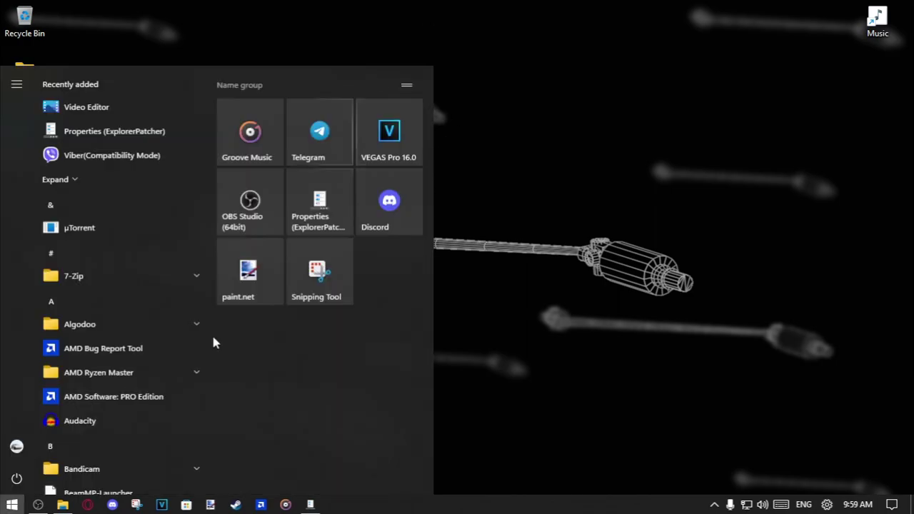
key(super)
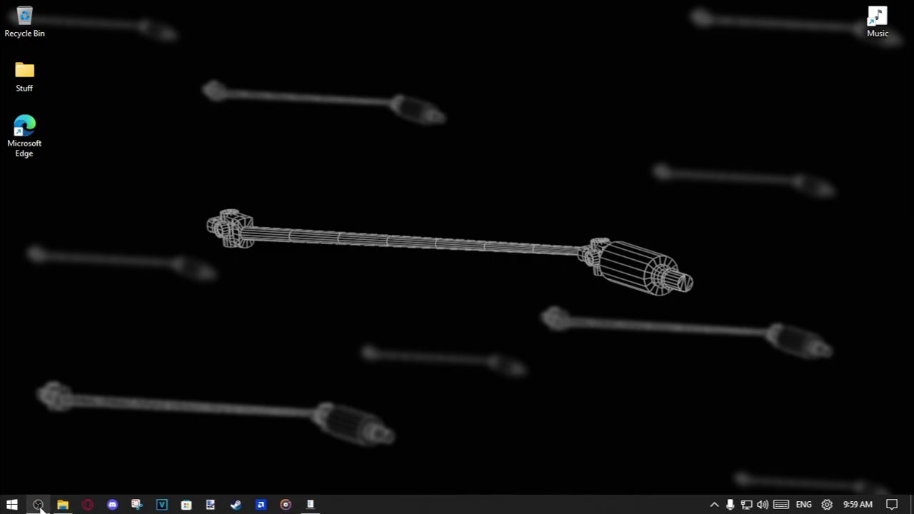
key(super)
scroll(136, 279, down, 20)
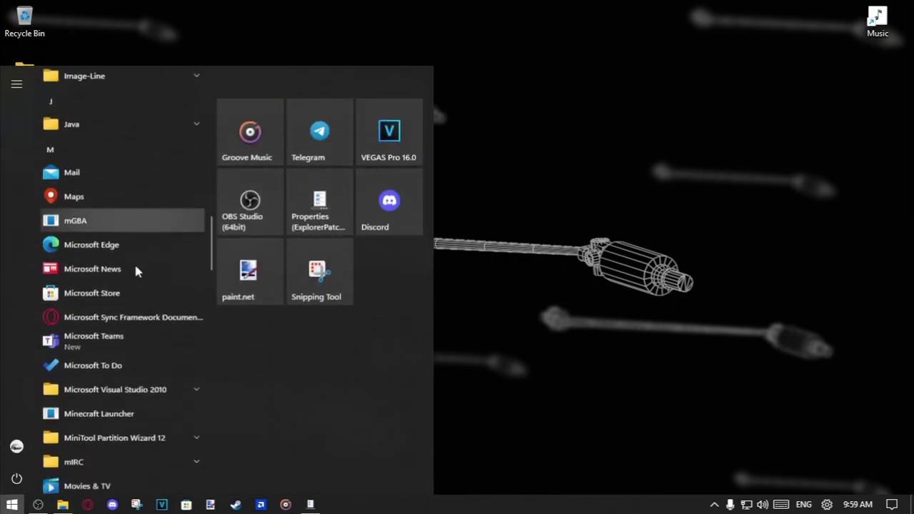
scroll(136, 270, down, 5)
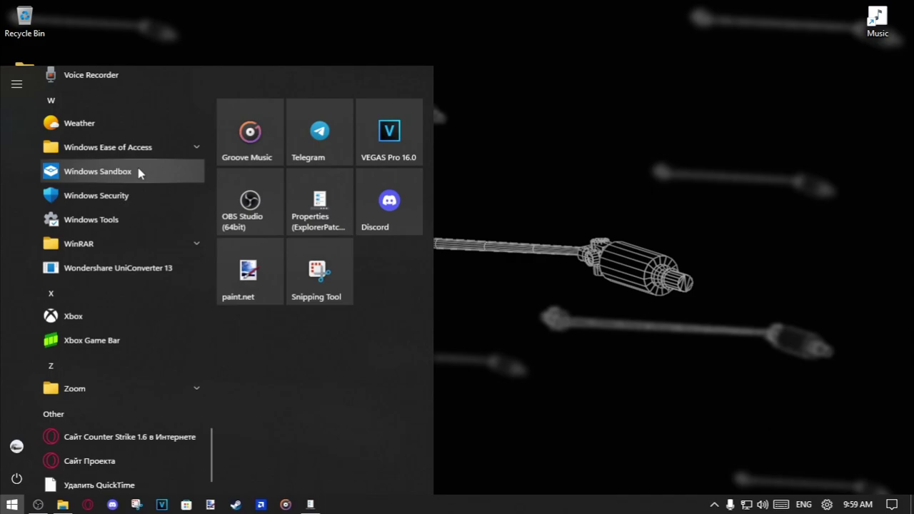
key(super)
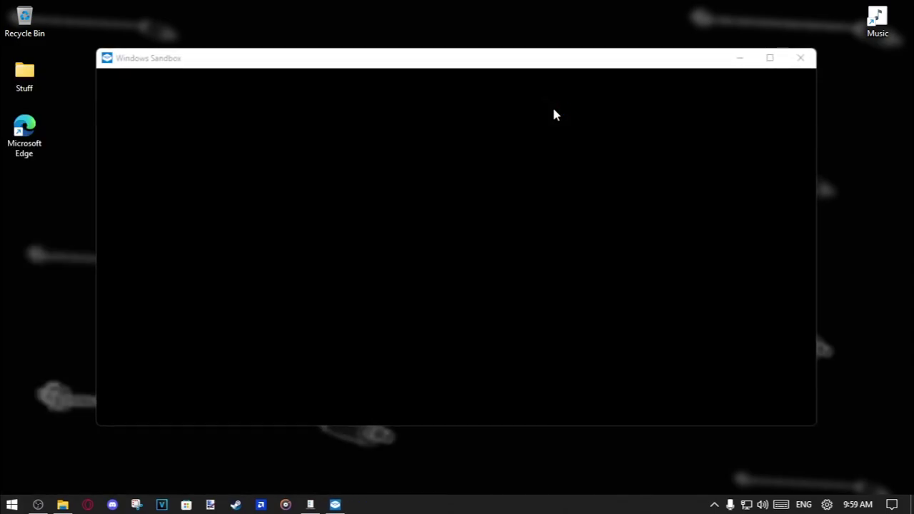
click(770, 58)
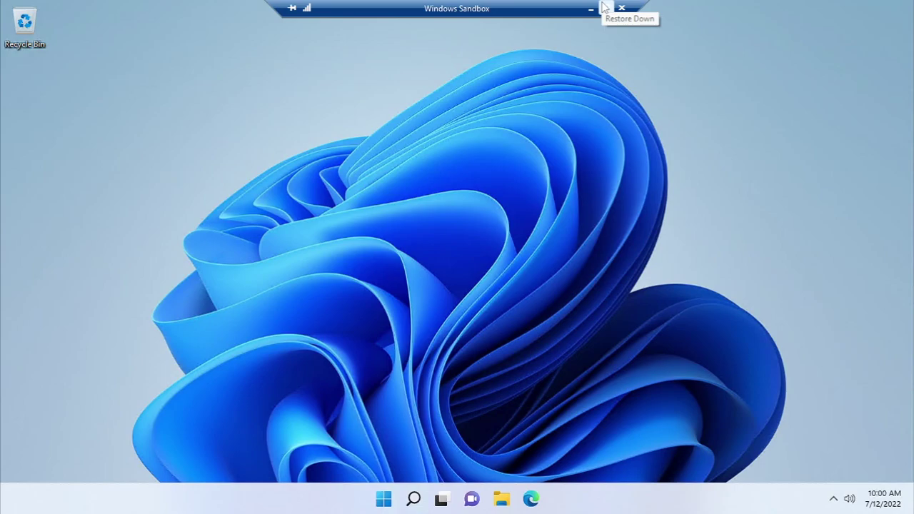
click(603, 8)
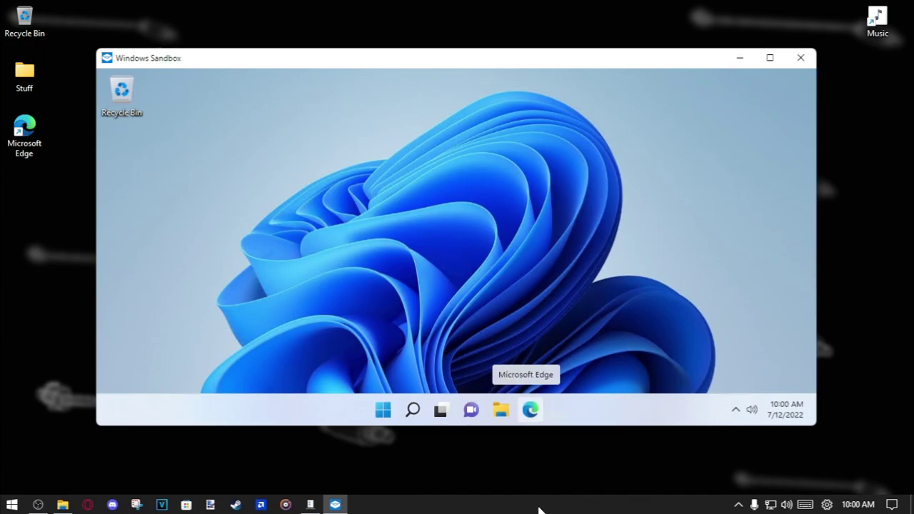
right_click(530, 505)
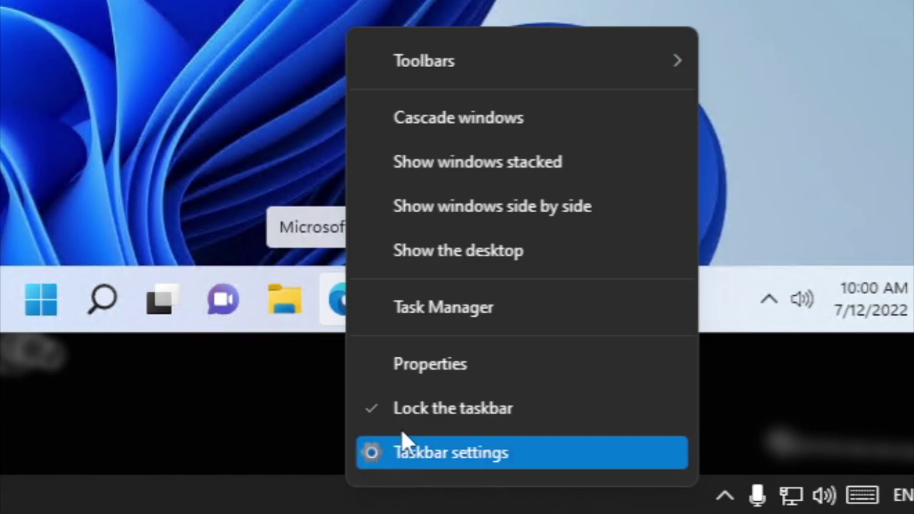
click(410, 321)
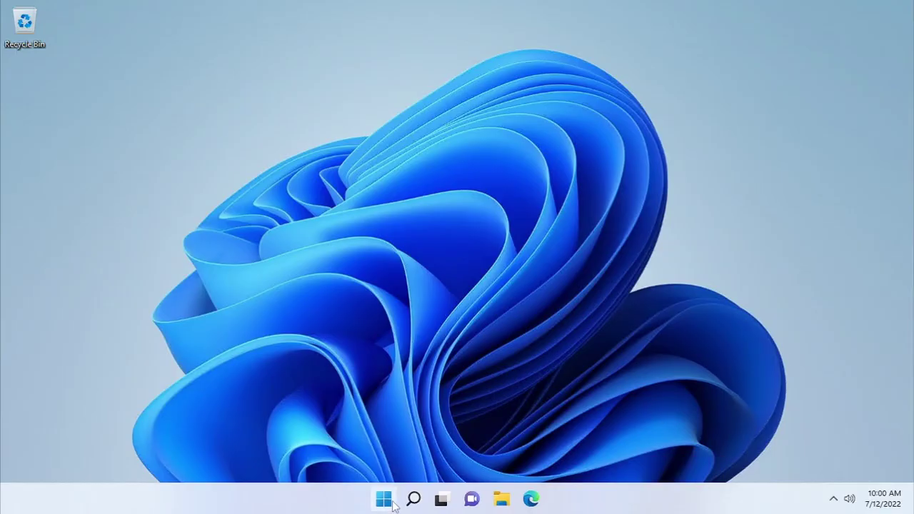
click(384, 499)
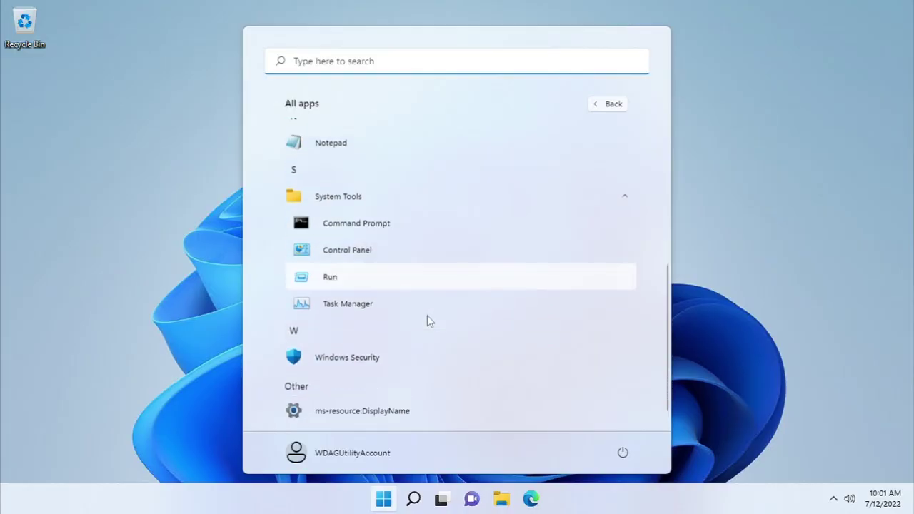
Open and close Task Manager, then open File Explorer in the sandbox
click(367, 302)
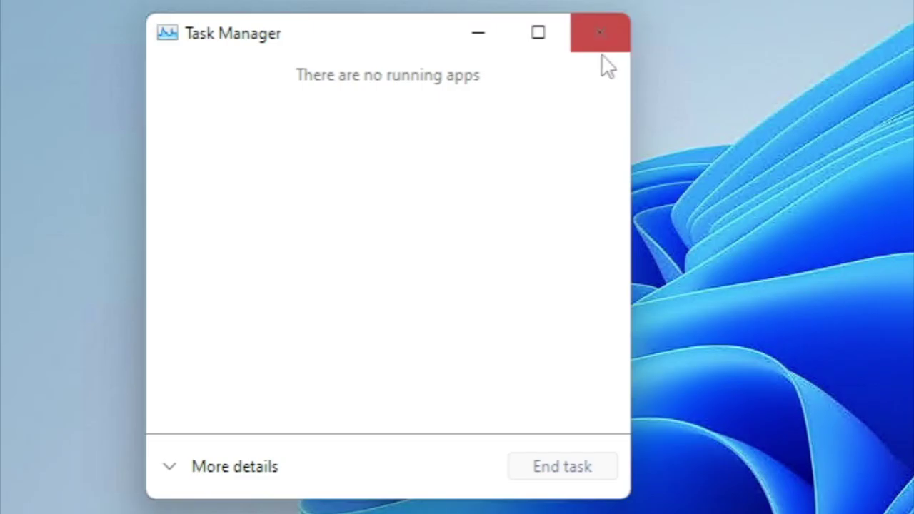
click(601, 55)
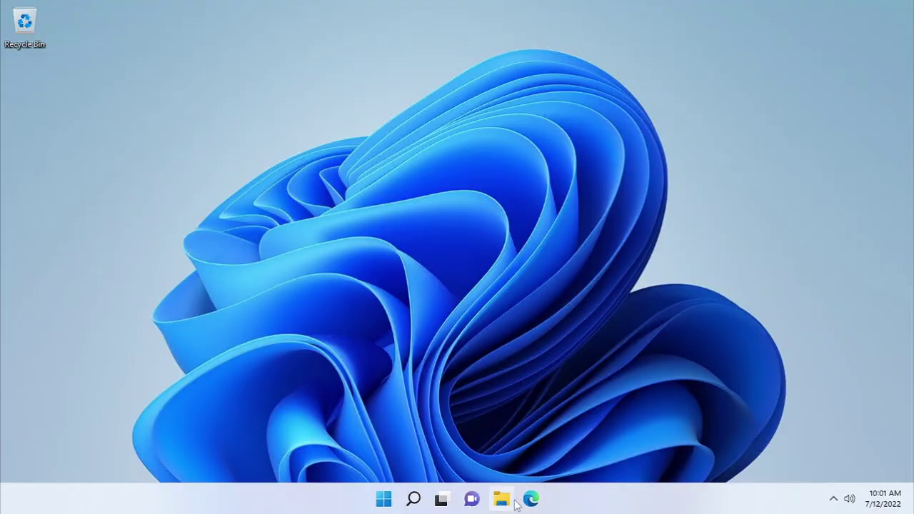
click(514, 500)
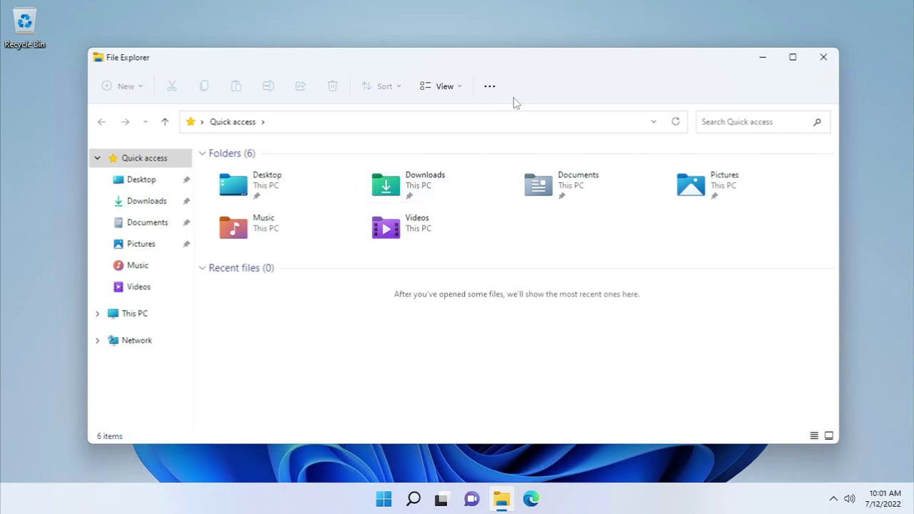
mouse_move(581, 6)
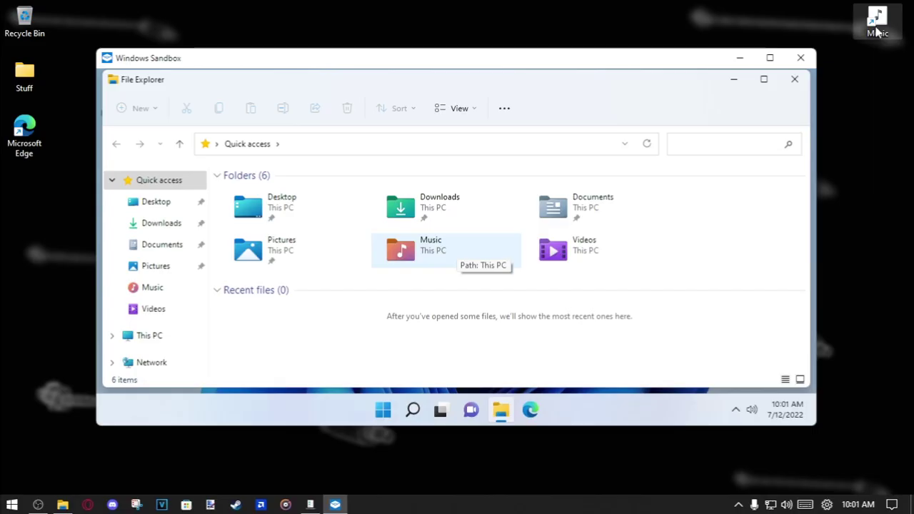
Open the host's Music folder and play all its songs from the Music Tools ribbon
double_click(877, 28)
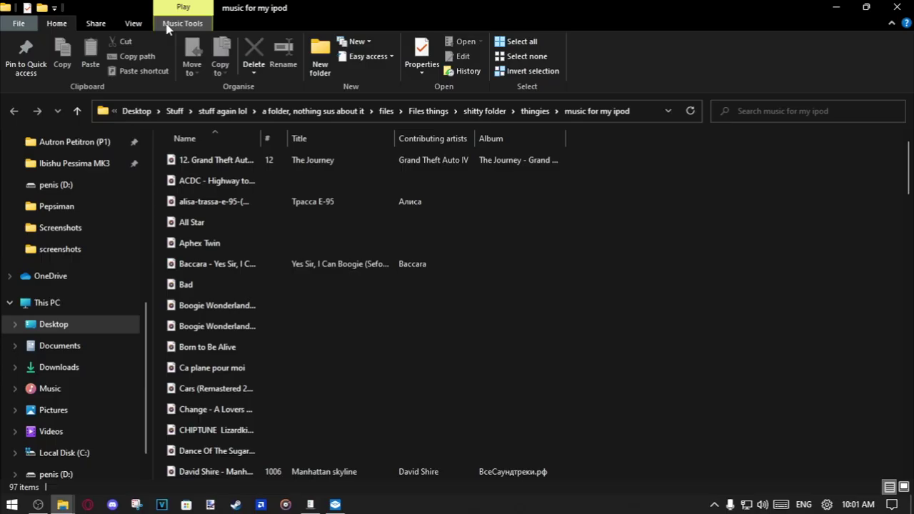
click(444, 336)
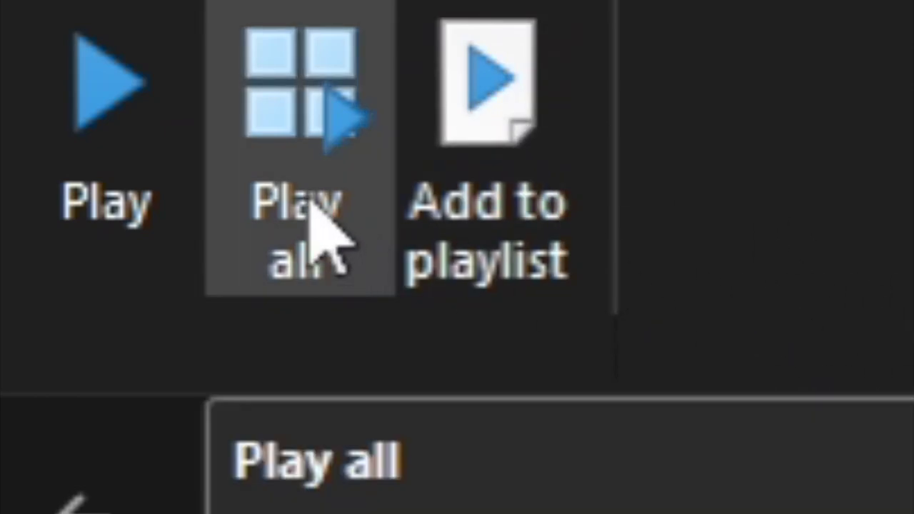
click(367, 255)
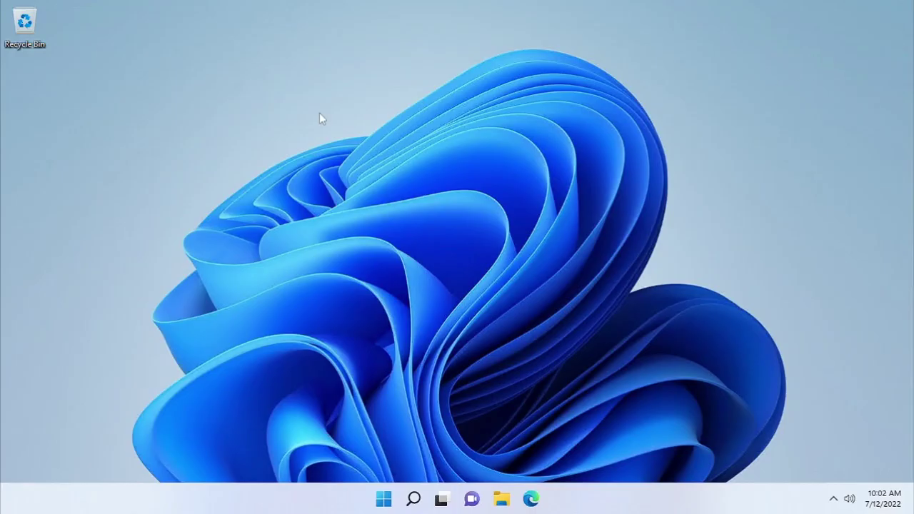
right_click(321, 118)
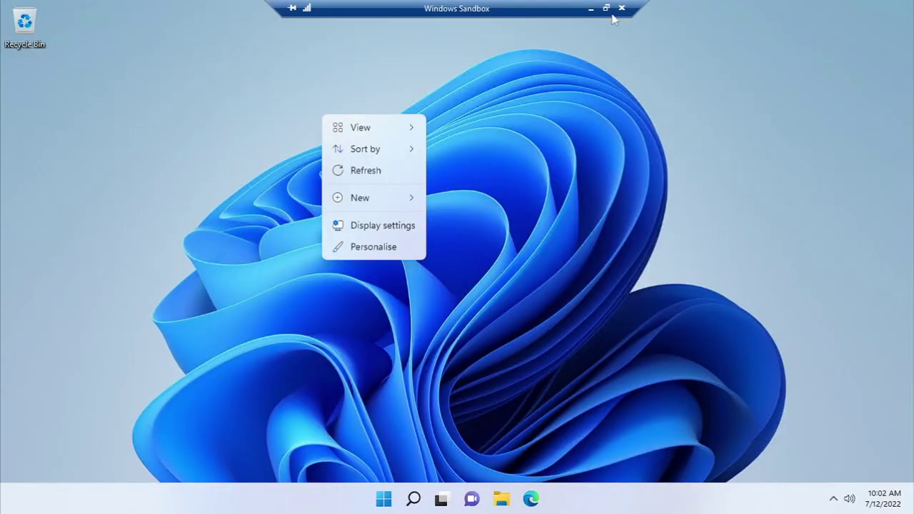
click(605, 9)
key(super+d)
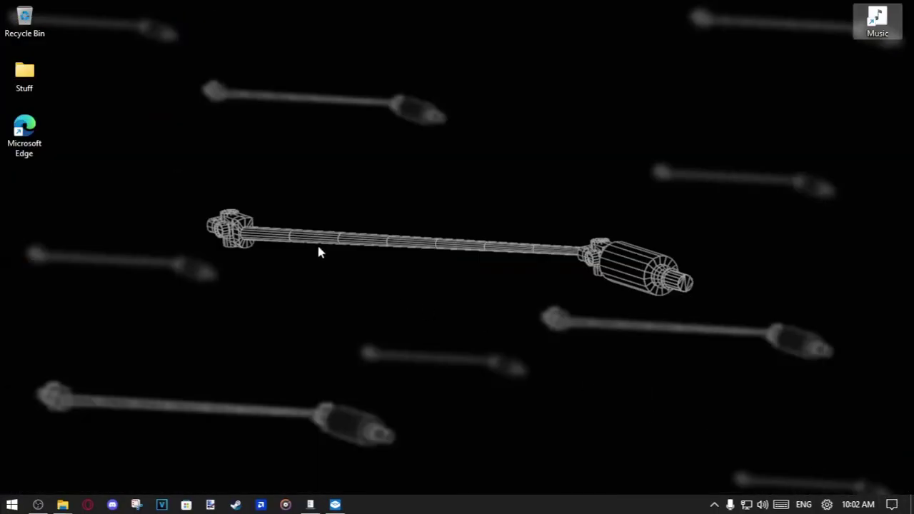
right_click(256, 129)
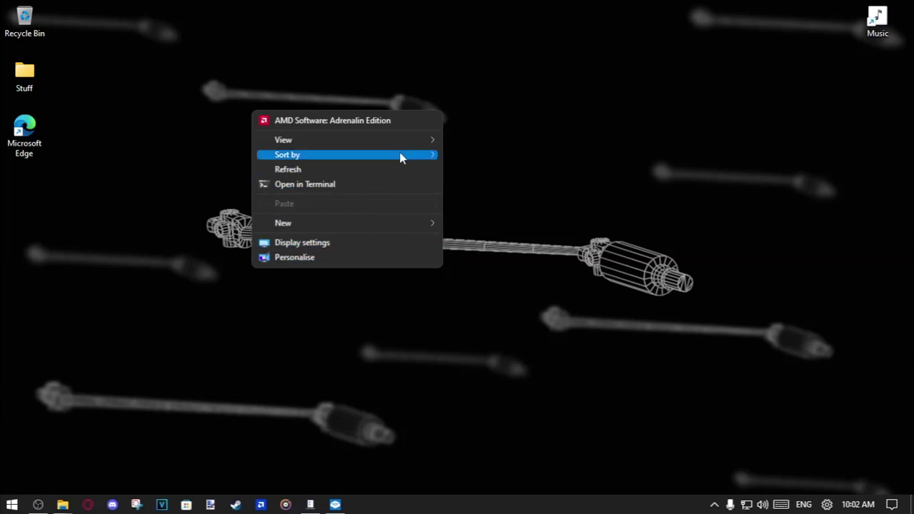
click(336, 505)
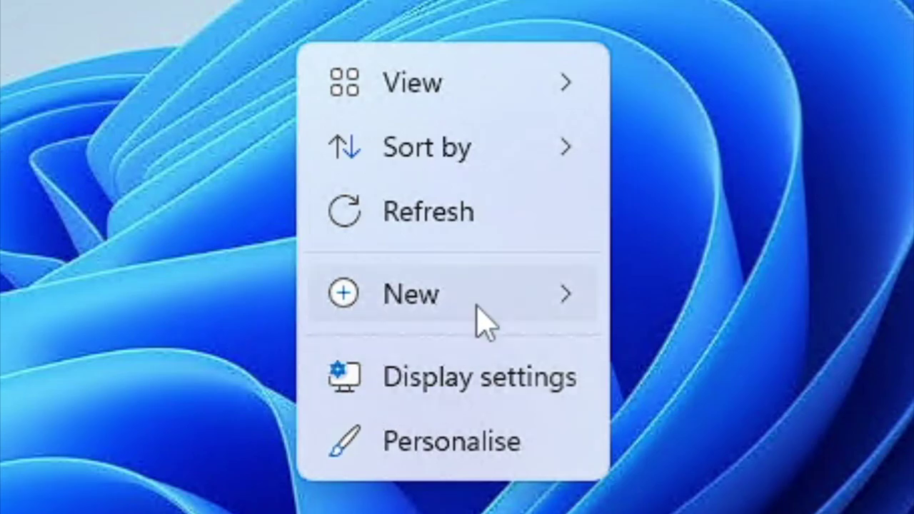
click(483, 342)
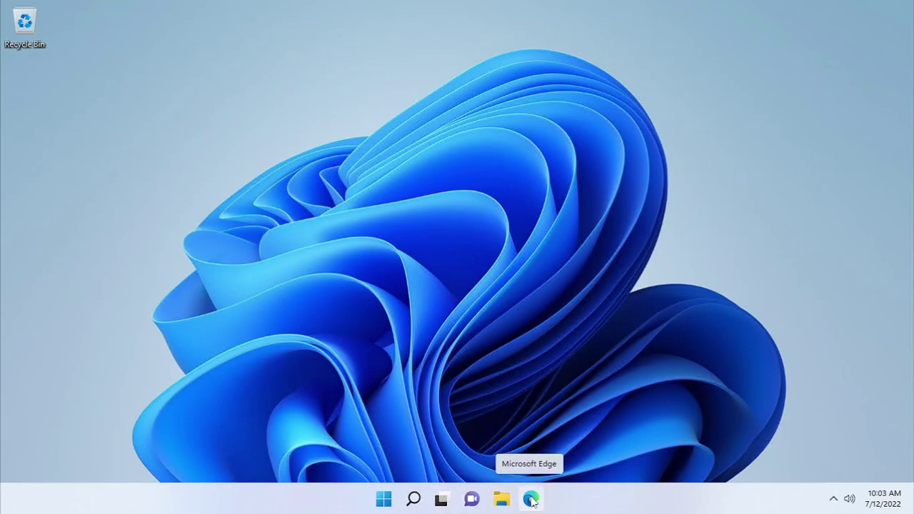
Search Bing for 'ExplorerPatcher' and open the GitHub result
text(Explorer)
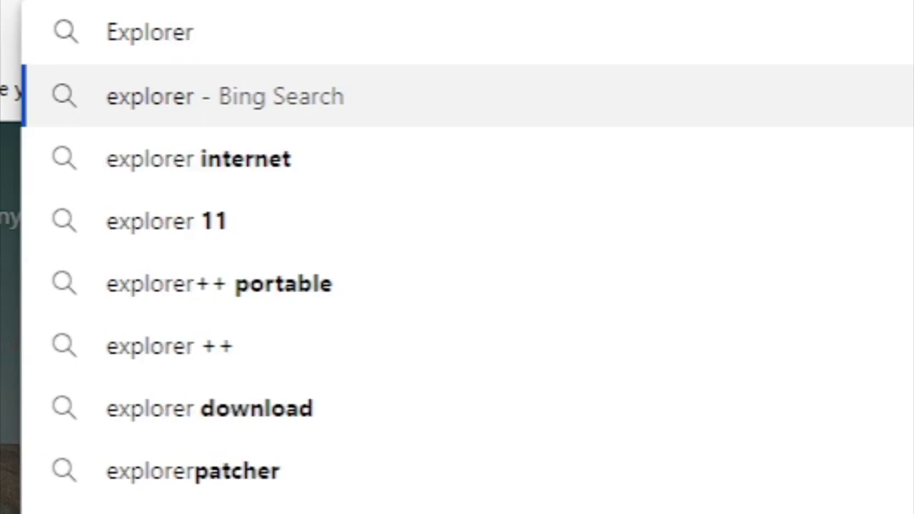
text(Patcher)
key(Return)
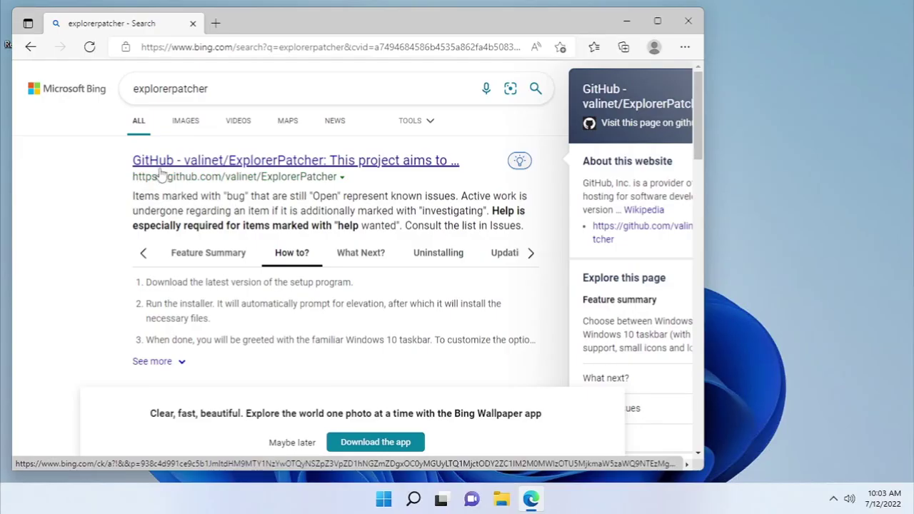
click(160, 171)
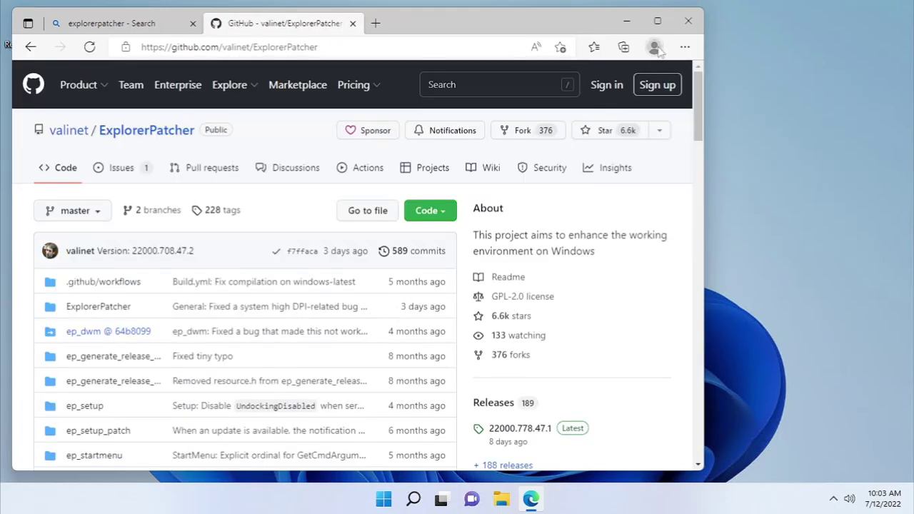
Maximize Edge and open the 22000.778.47.1 release page under Releases
click(657, 20)
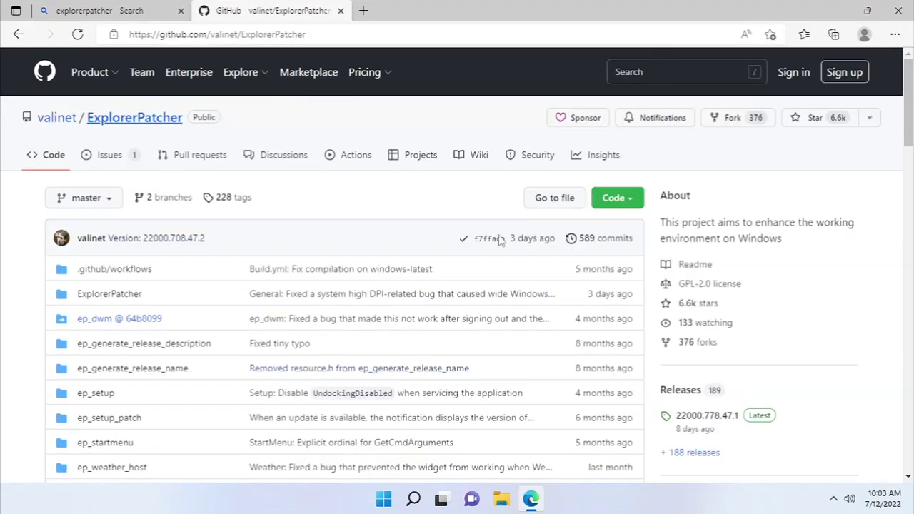
scroll(571, 235, down, 1)
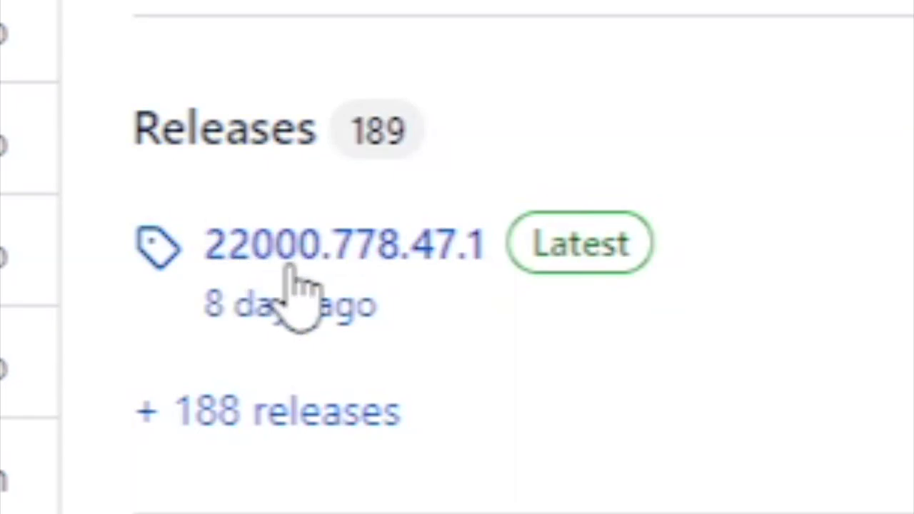
click(282, 246)
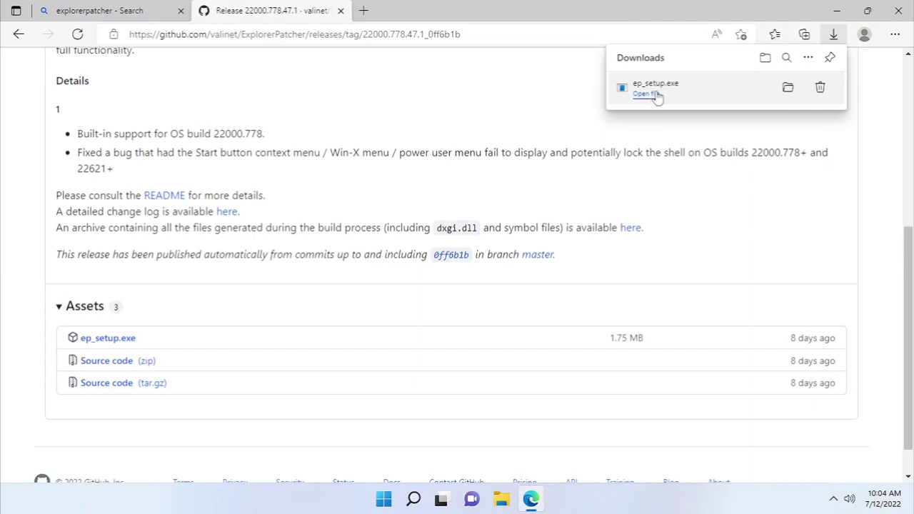
Run the downloaded ep_setup.exe installer from Edge's Downloads list
click(645, 92)
drag(639, 41, 456, 49)
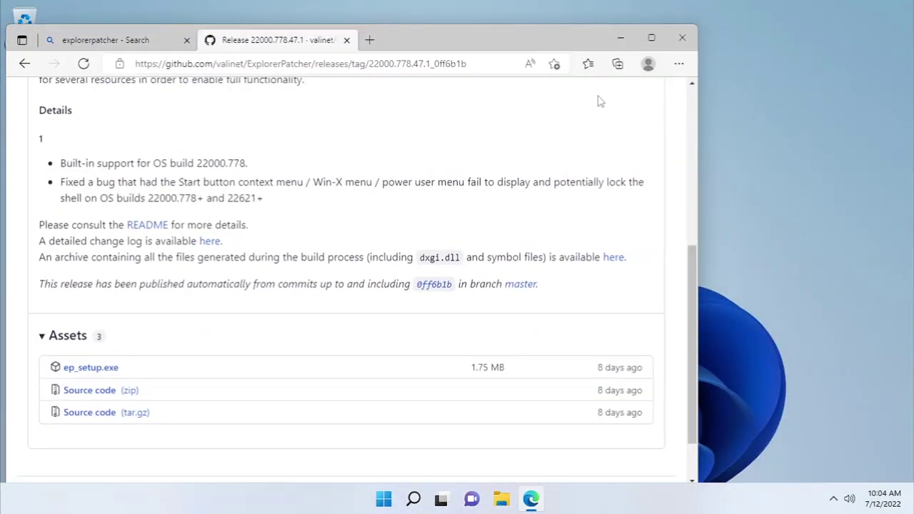
click(678, 64)
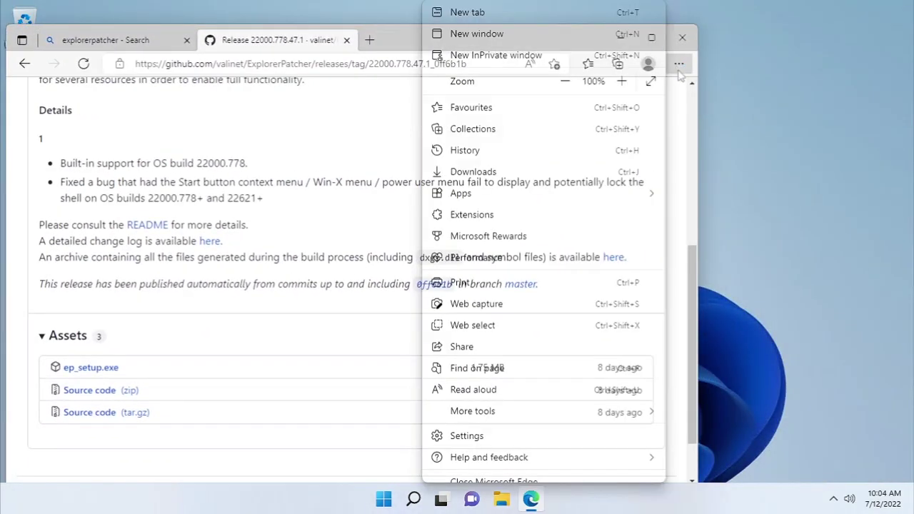
click(611, 171)
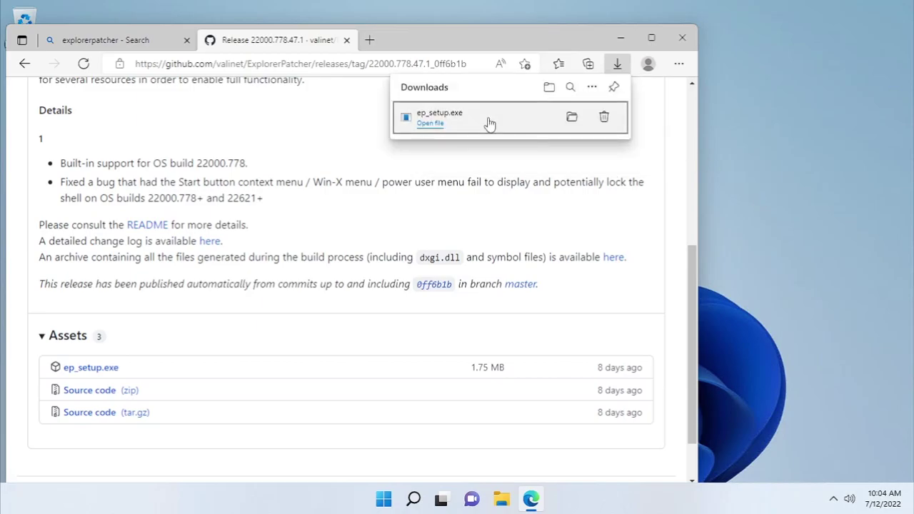
click(489, 123)
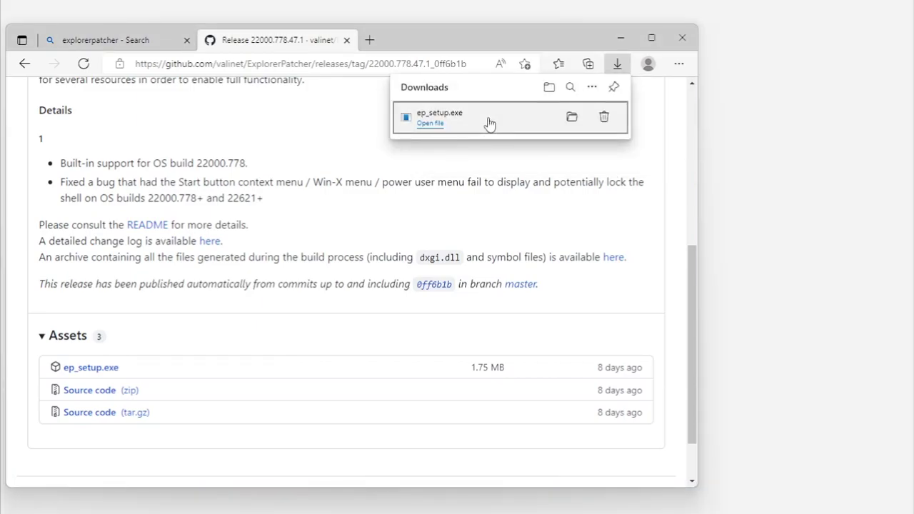
drag(471, 37, 684, 17)
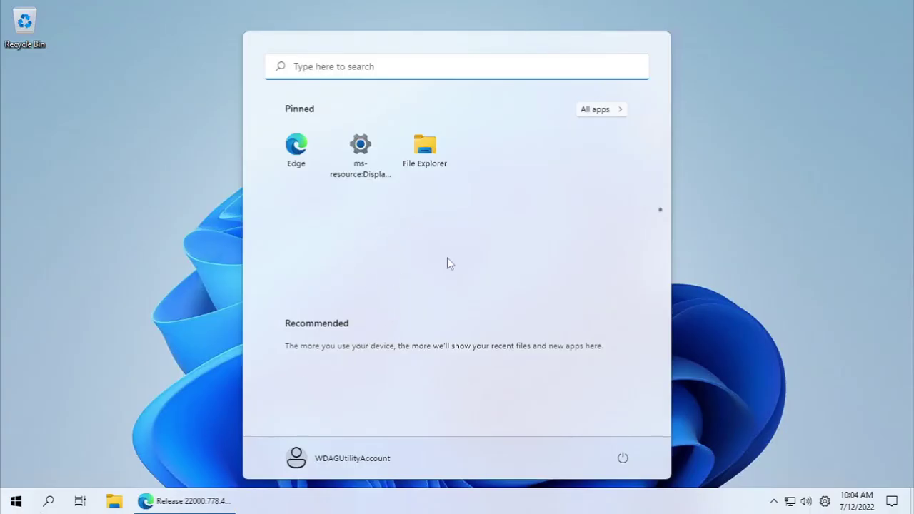
Close Start, view and dismiss the desktop context menu, then open the taskbar's context menu
click(222, 156)
right_click(152, 96)
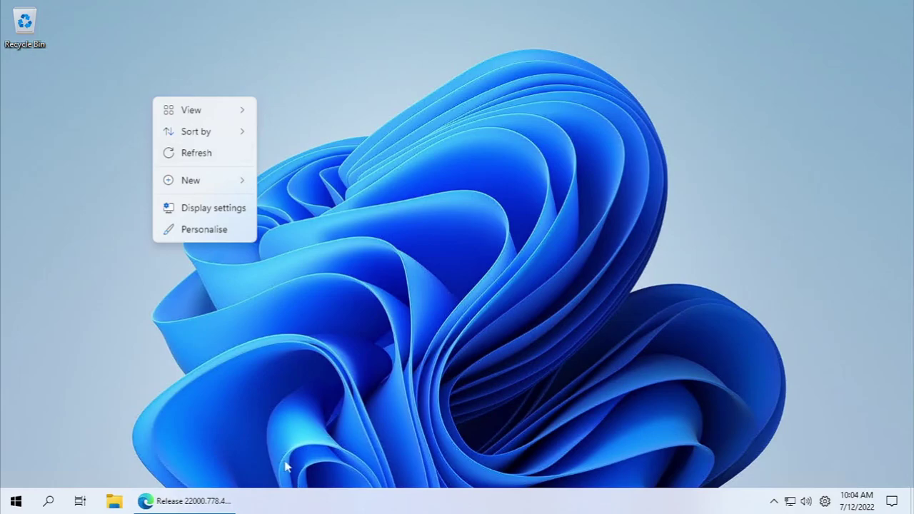
click(114, 503)
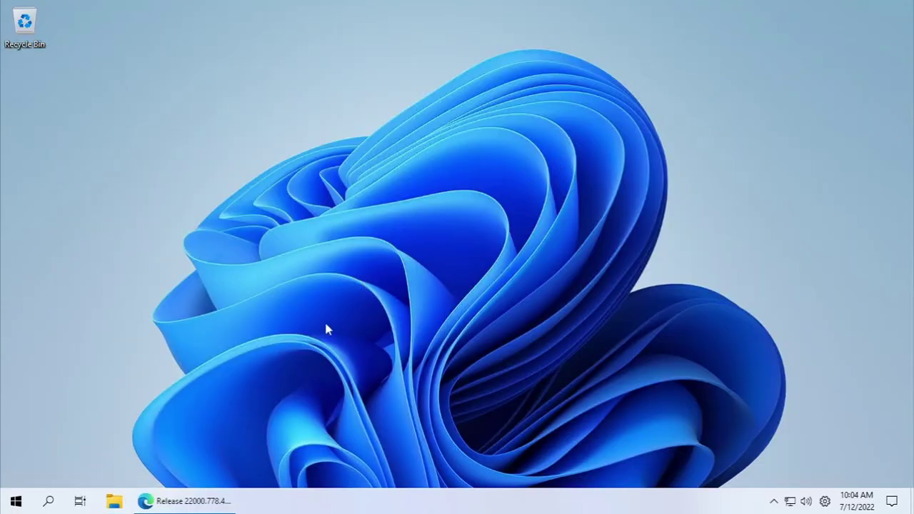
right_click(323, 505)
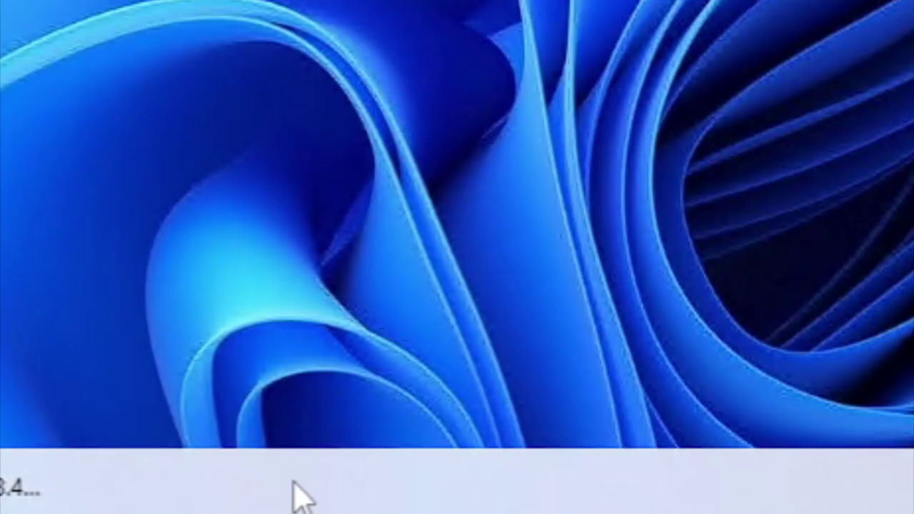
right_click(300, 496)
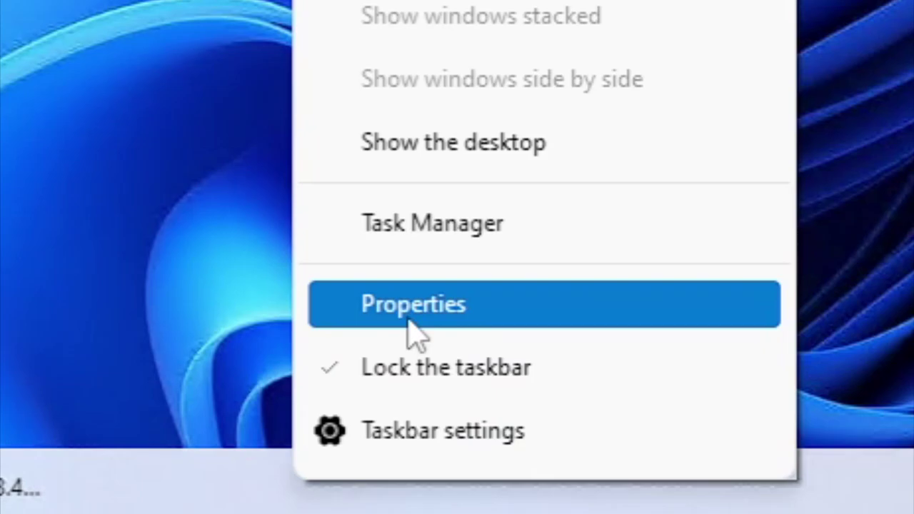
Open ExplorerPatcher's taskbar Properties and hide the Search and Task view buttons
click(411, 322)
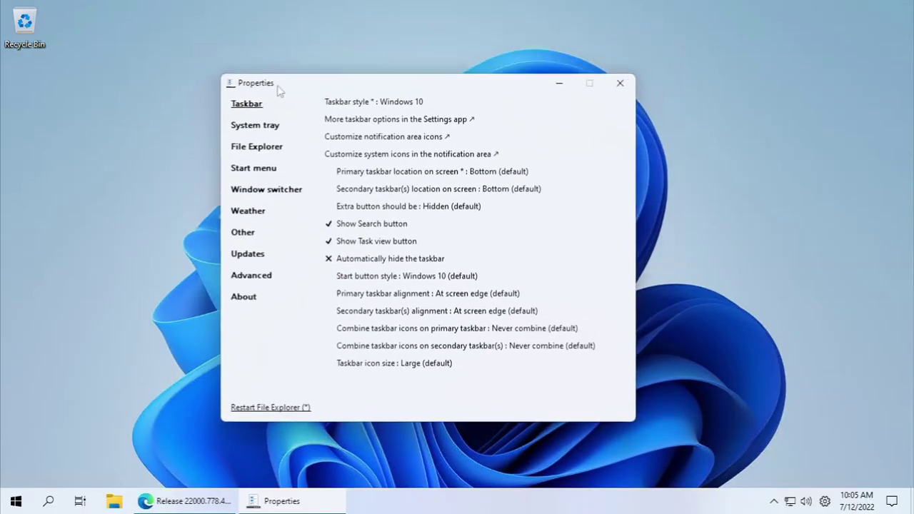
mouse_move(279, 89)
mouse_down()
mouse_move(321, 113)
mouse_move(284, 106)
mouse_up()
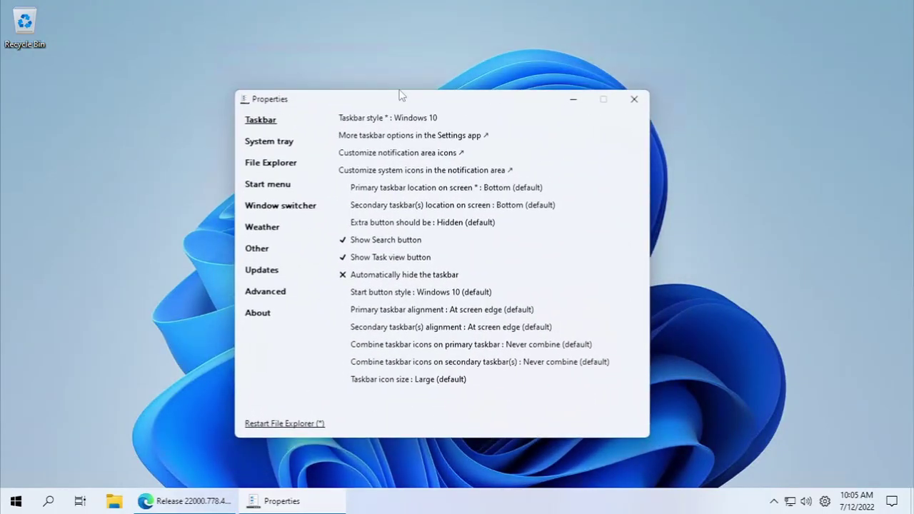
drag(327, 93, 342, 69)
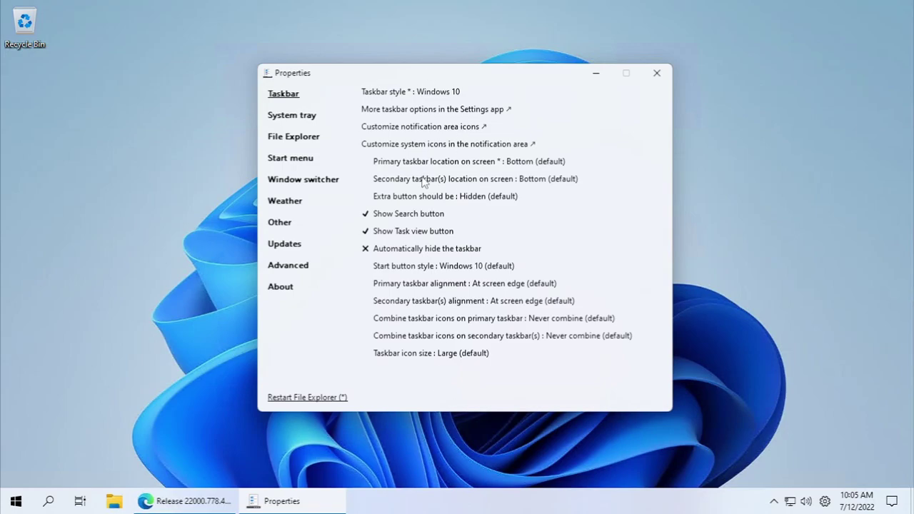
click(411, 215)
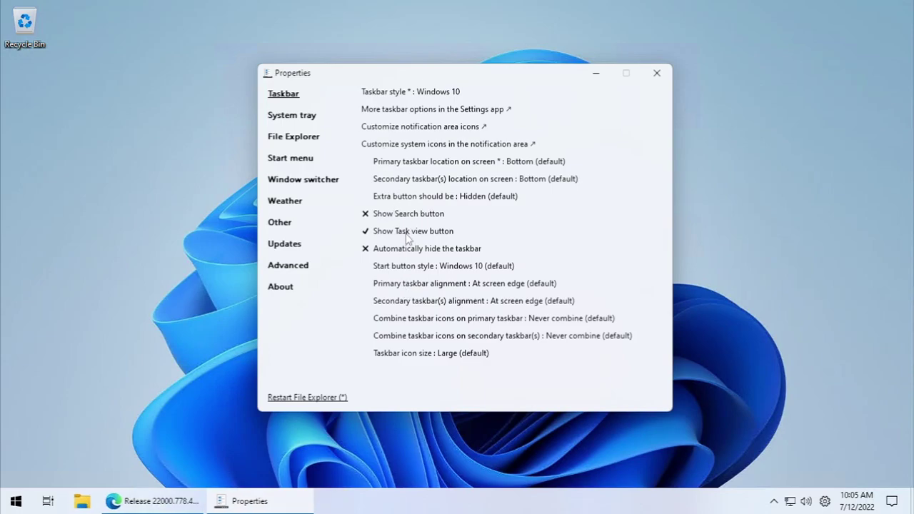
click(410, 231)
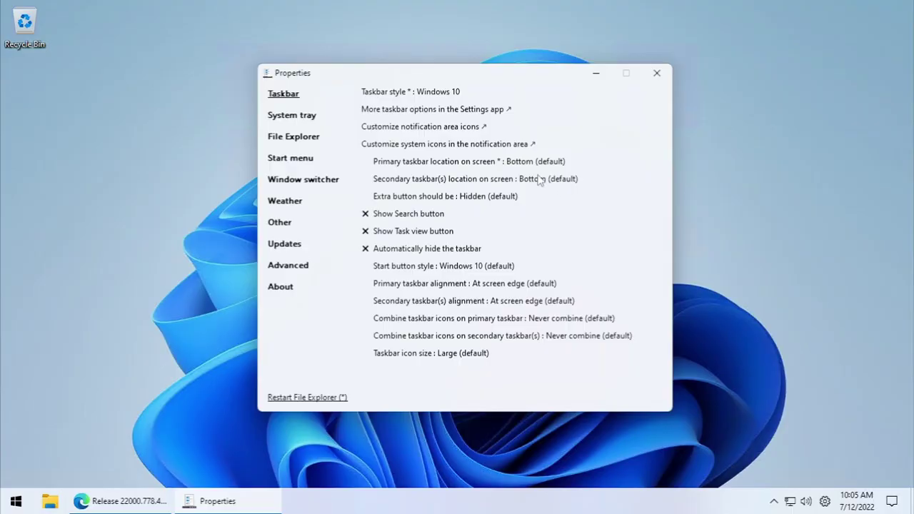
Set the taskbar to always combine icons, leaving location and extra buttons unchanged
click(545, 182)
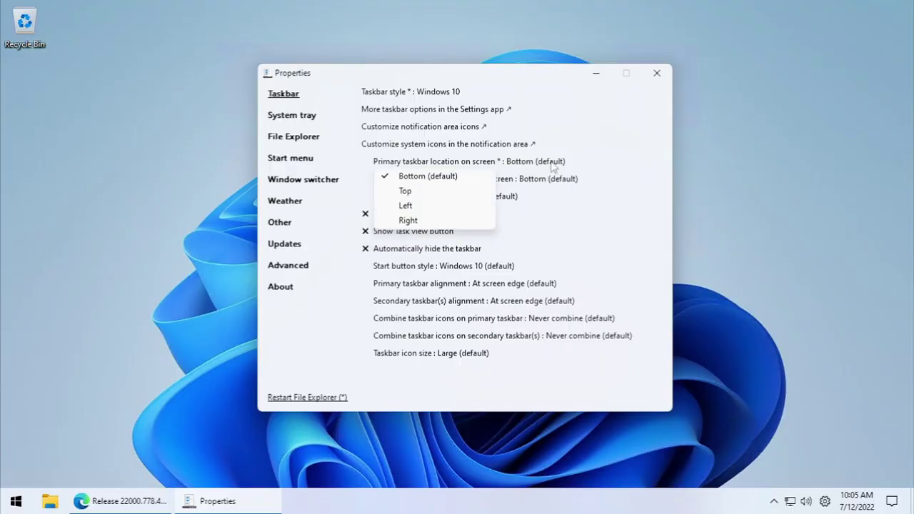
click(509, 199)
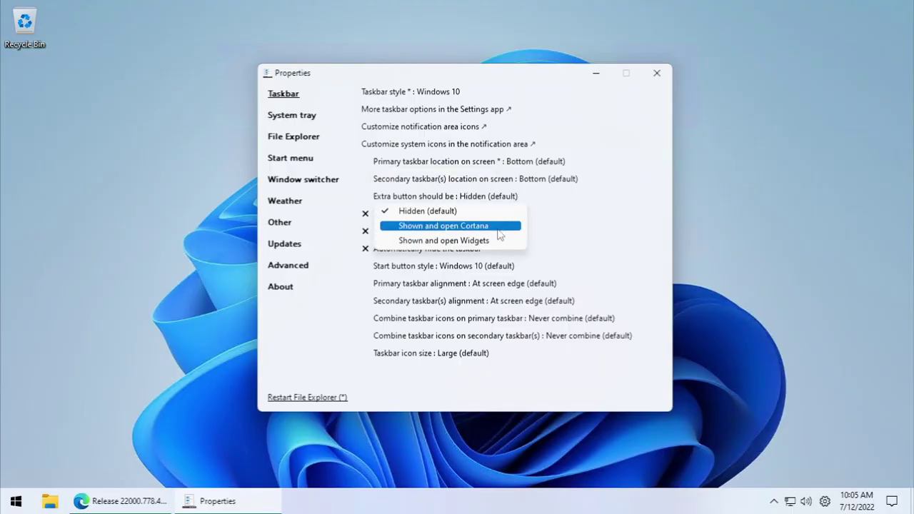
click(581, 206)
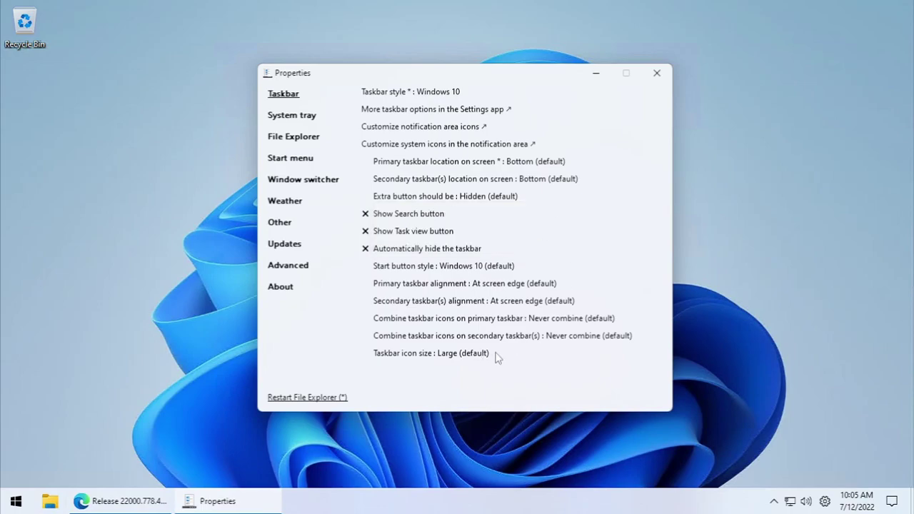
click(586, 319)
click(457, 333)
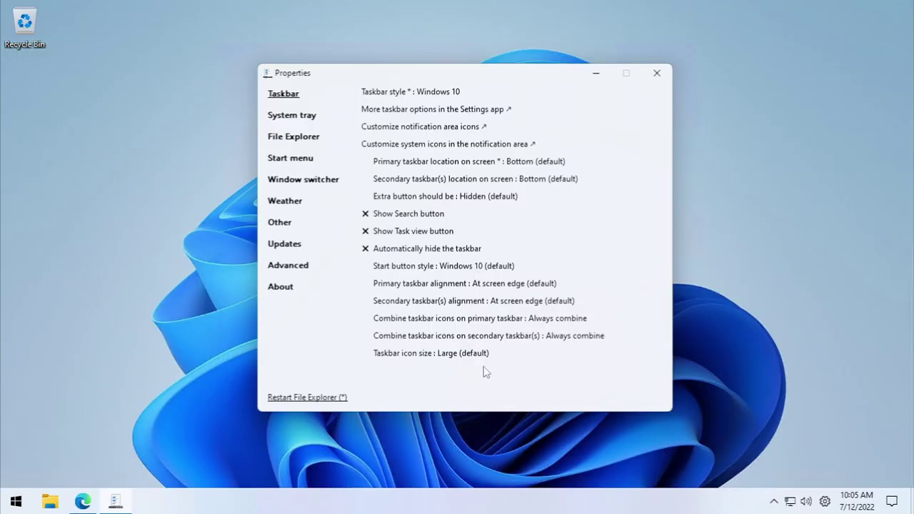
Set the taskbar icon size to Small
click(458, 355)
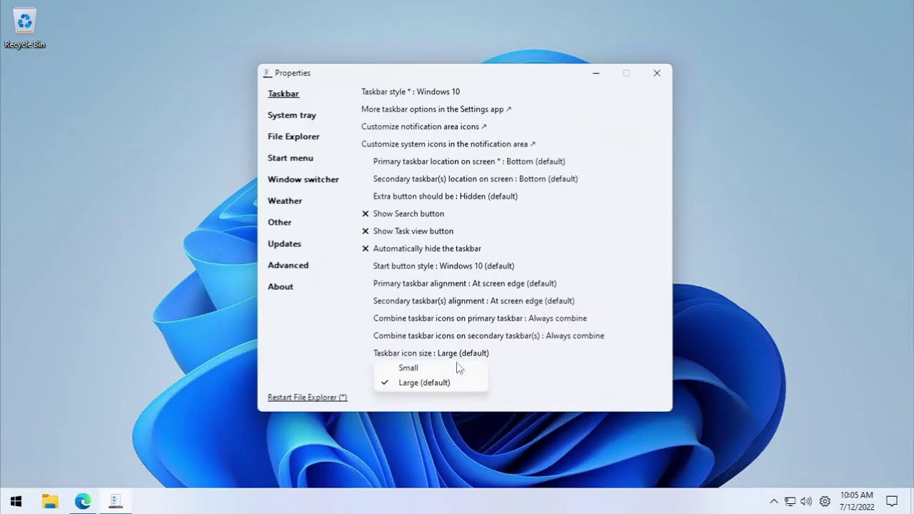
click(457, 367)
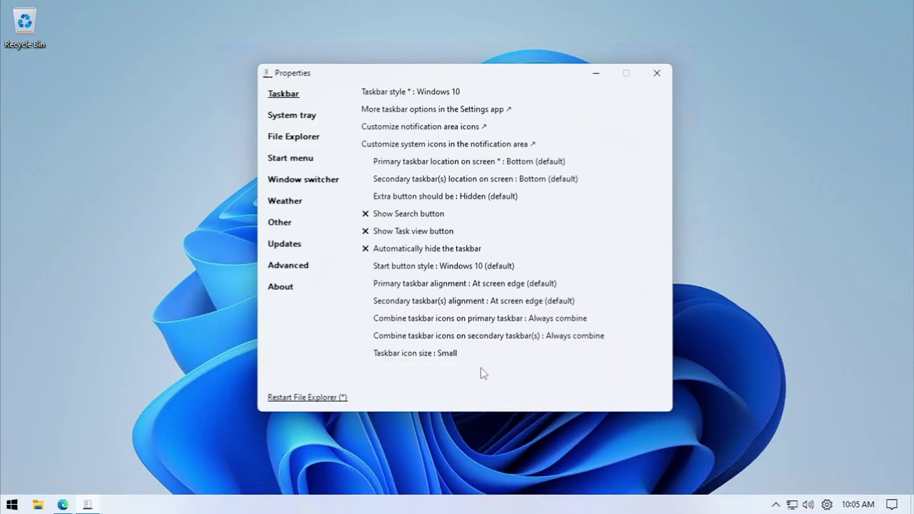
click(444, 353)
click(438, 381)
click(445, 353)
click(444, 367)
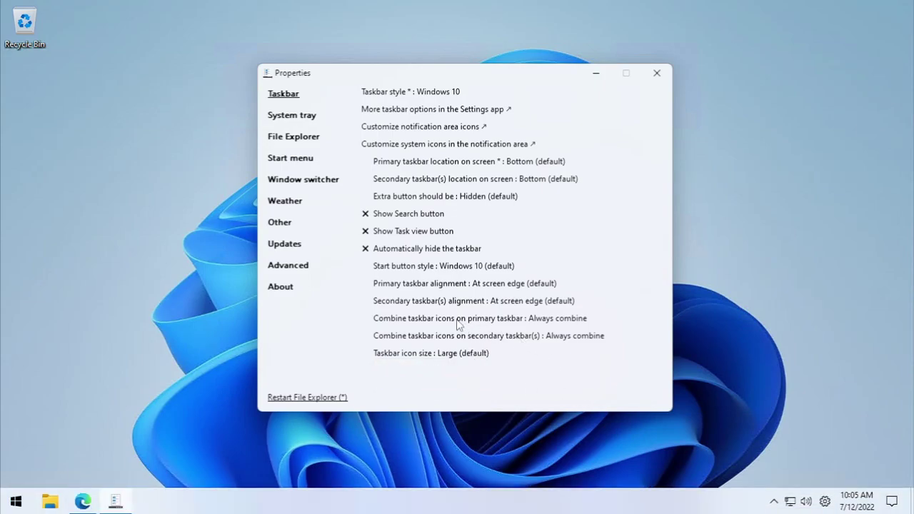
drag(354, 75, 465, 59)
Switch the Start menu to Windows 10 style, positioned at the screen edge
click(7, 504)
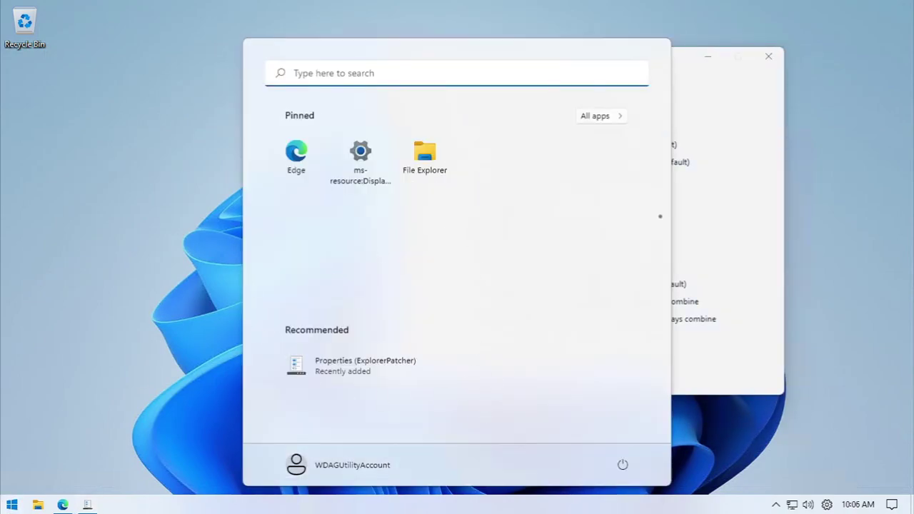
key(Escape)
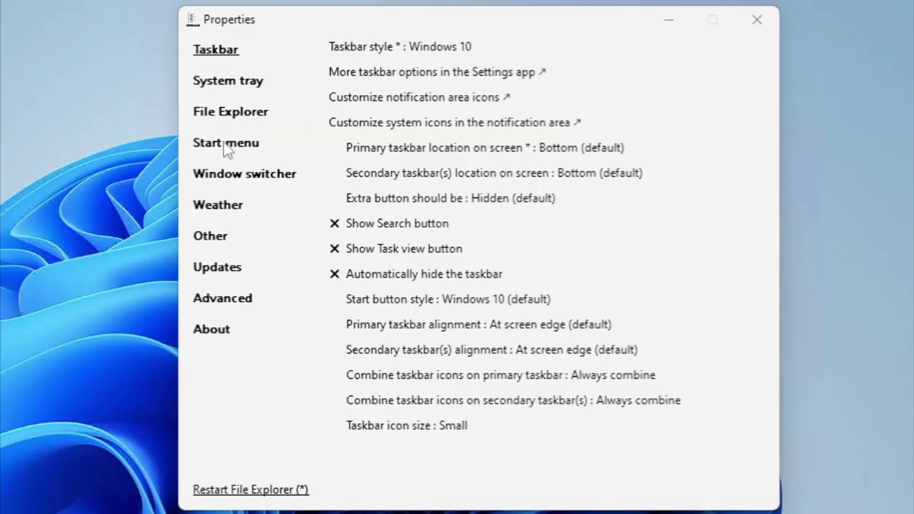
click(226, 145)
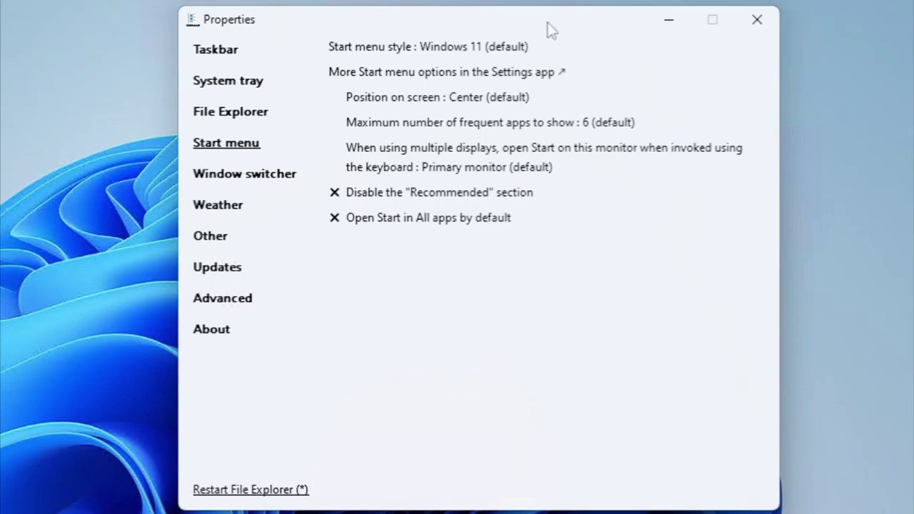
click(505, 53)
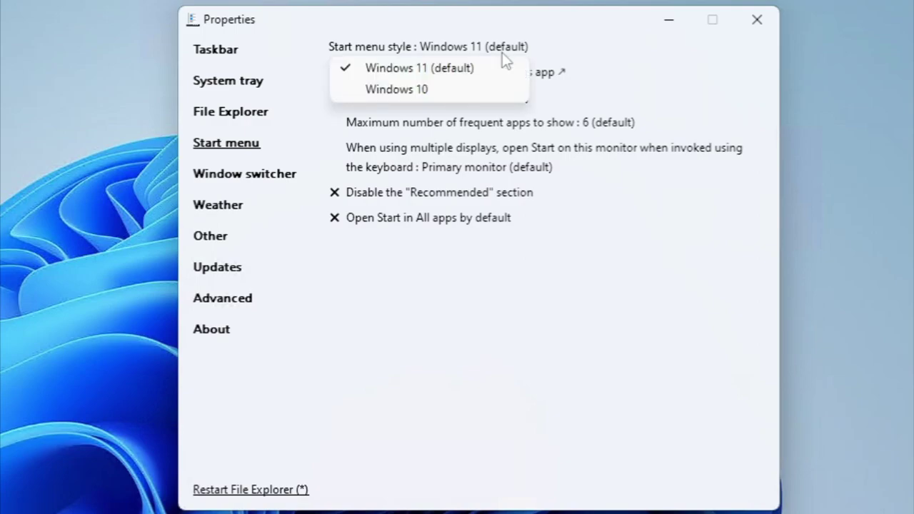
click(457, 90)
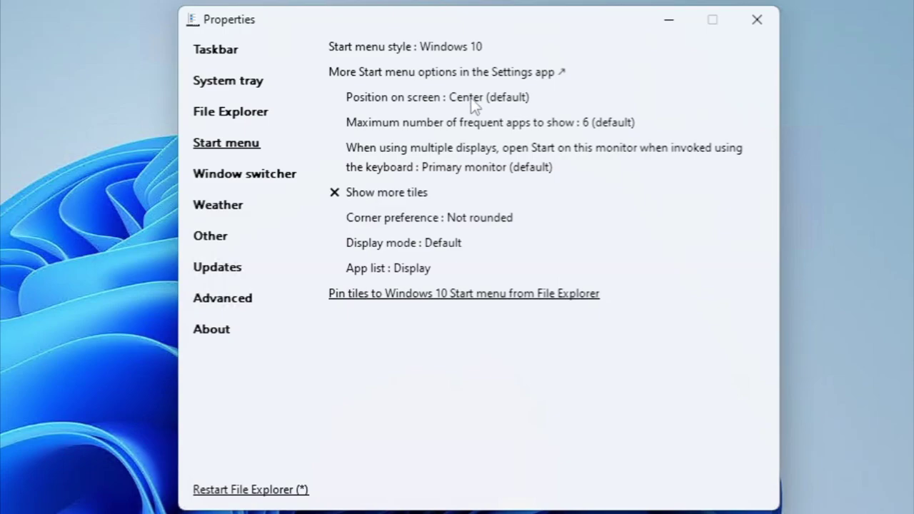
click(470, 98)
click(463, 120)
Preview the new Start menu, then set rounded corners with a docked menu and preview it
key(super)
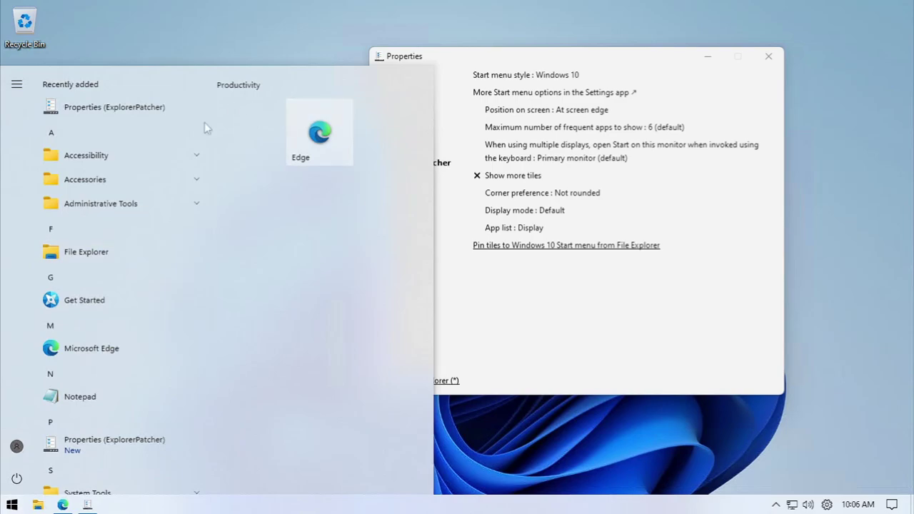
click(12, 504)
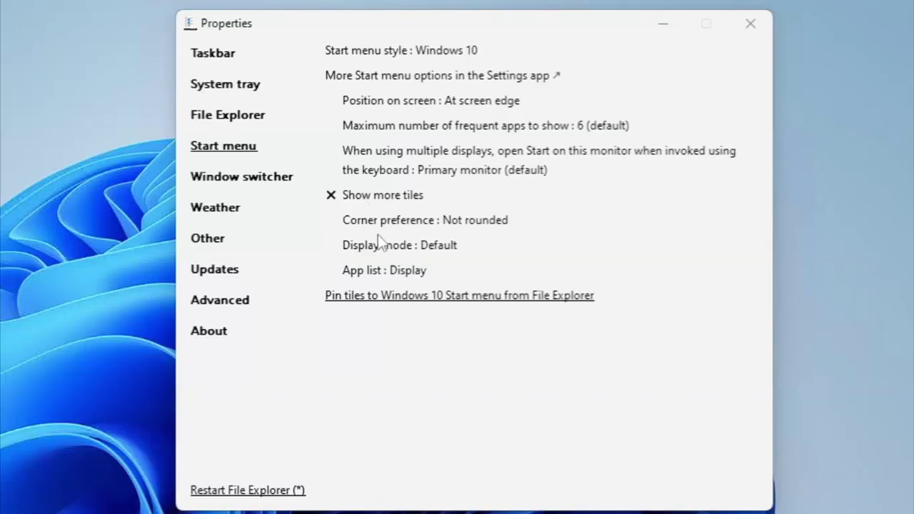
click(466, 225)
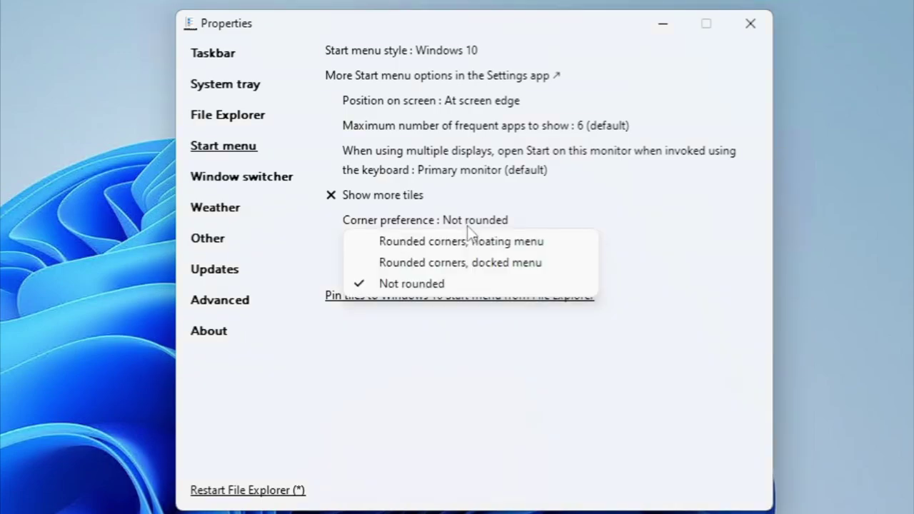
click(466, 268)
key(super)
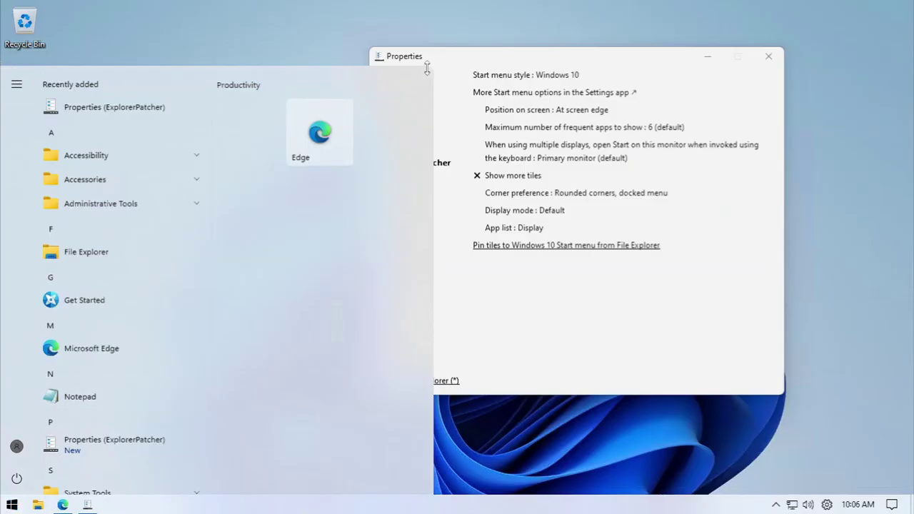
key(super)
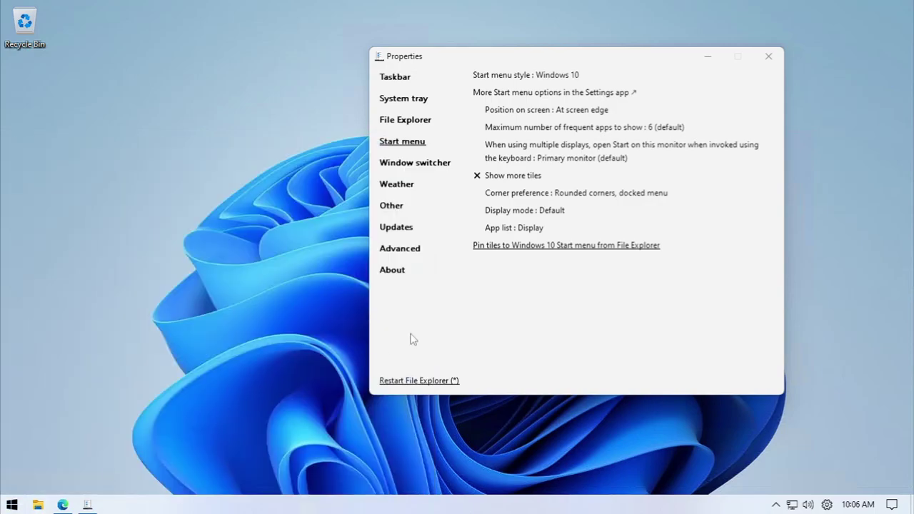
Change the corner preference to rounded corners with a floating menu and preview it
click(575, 193)
click(564, 206)
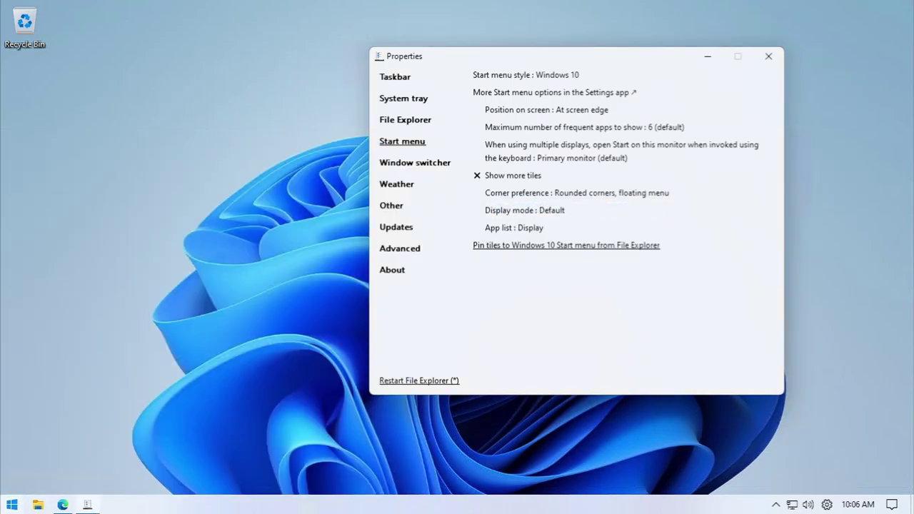
key(super)
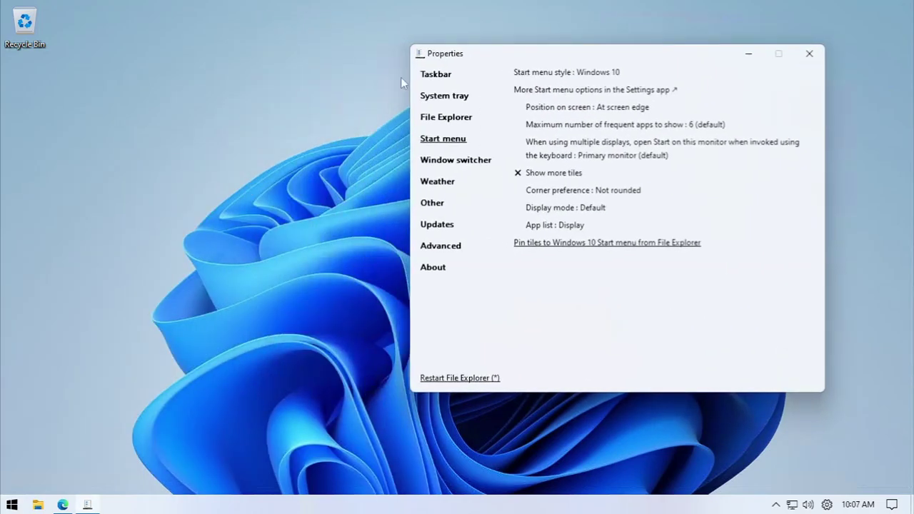
Tick 'Disable the Windows 11 context menu' on ExplorerPatcher's File Explorer page and confirm the classic desktop menu
right_click(171, 95)
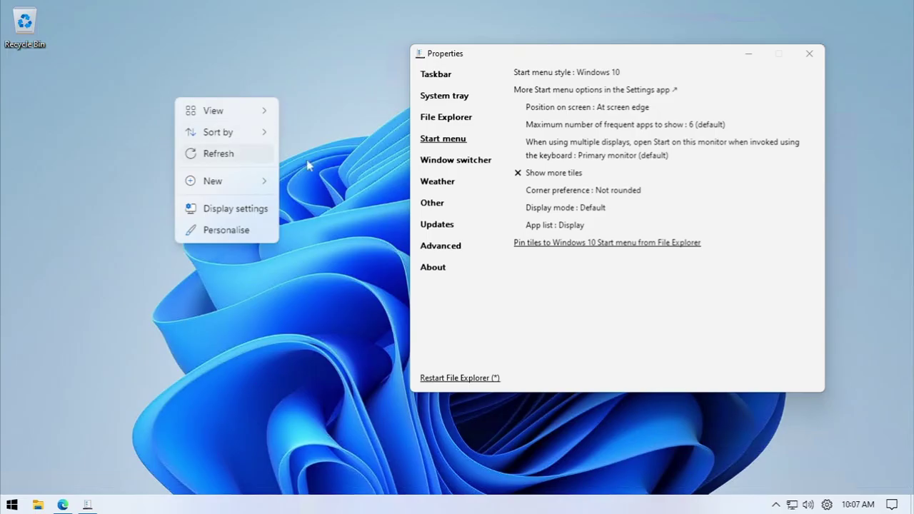
click(461, 123)
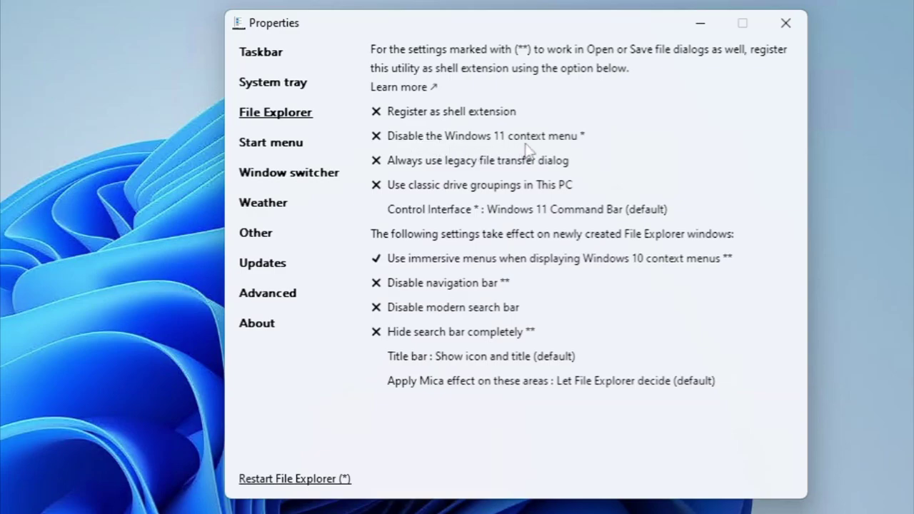
click(390, 139)
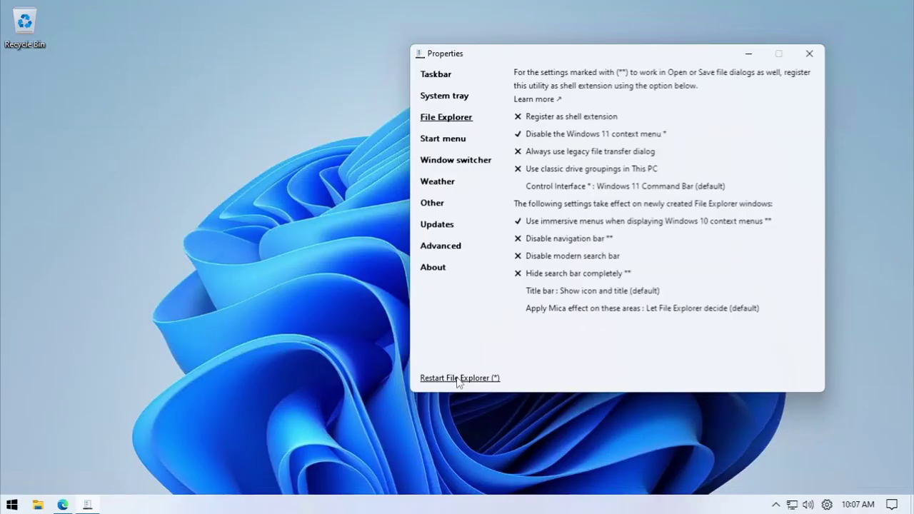
right_click(132, 122)
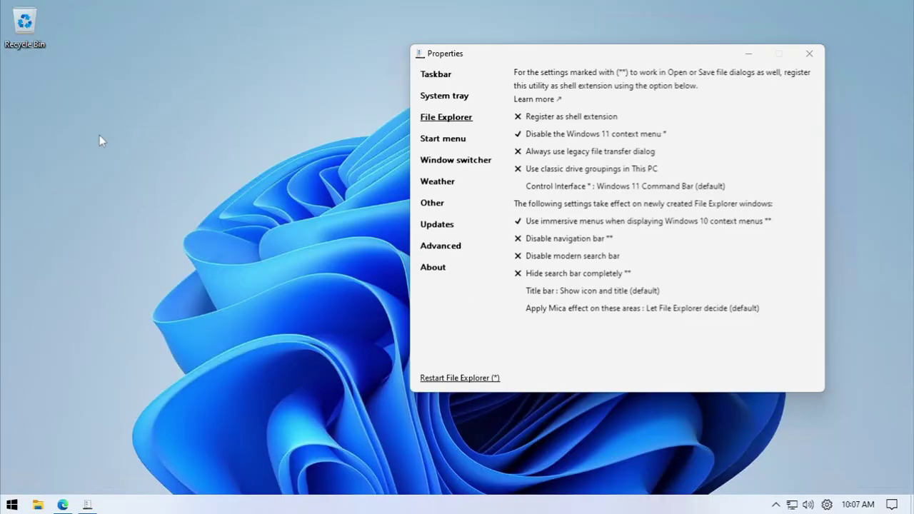
right_click(108, 140)
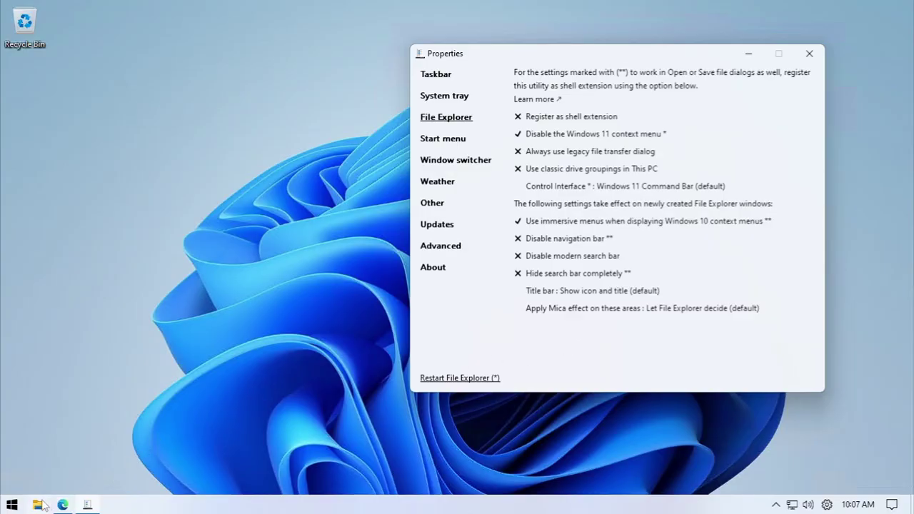
Set ExplorerPatcher's Control Interface to 'Windows 10 Ribbon' and restart File Explorer
click(40, 504)
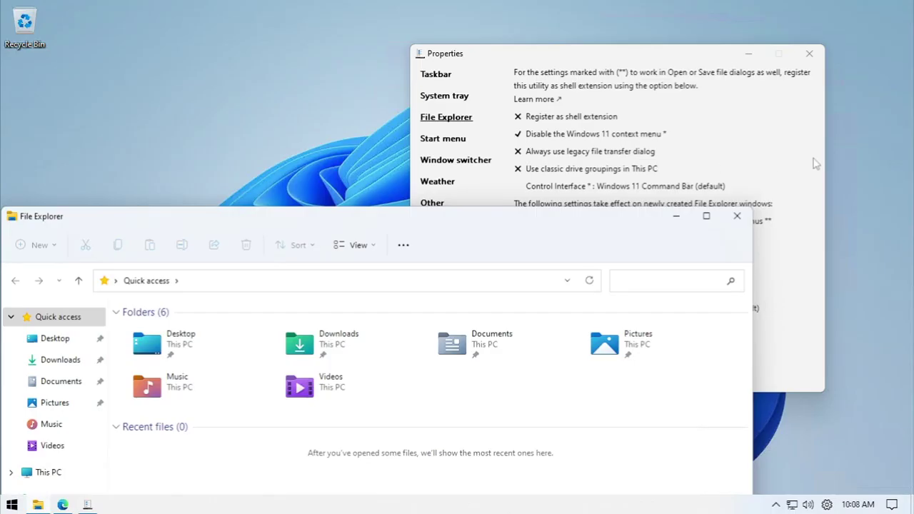
click(816, 165)
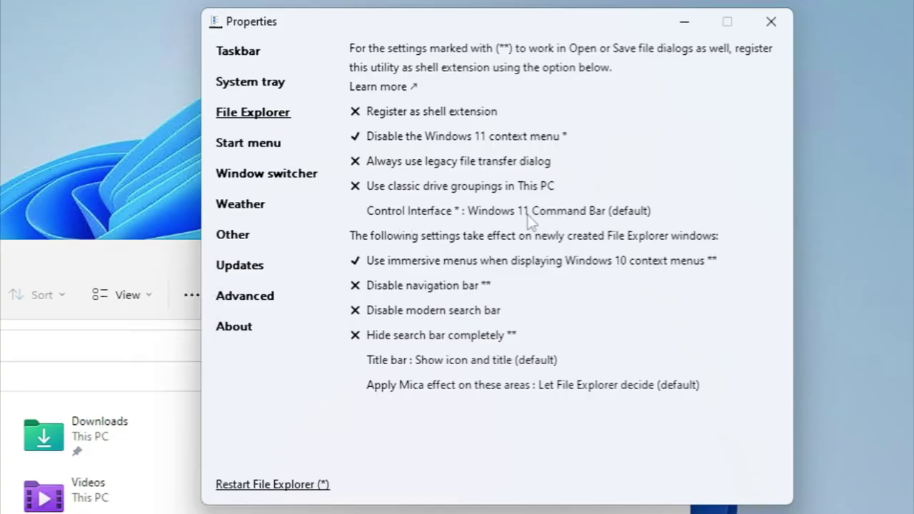
click(531, 212)
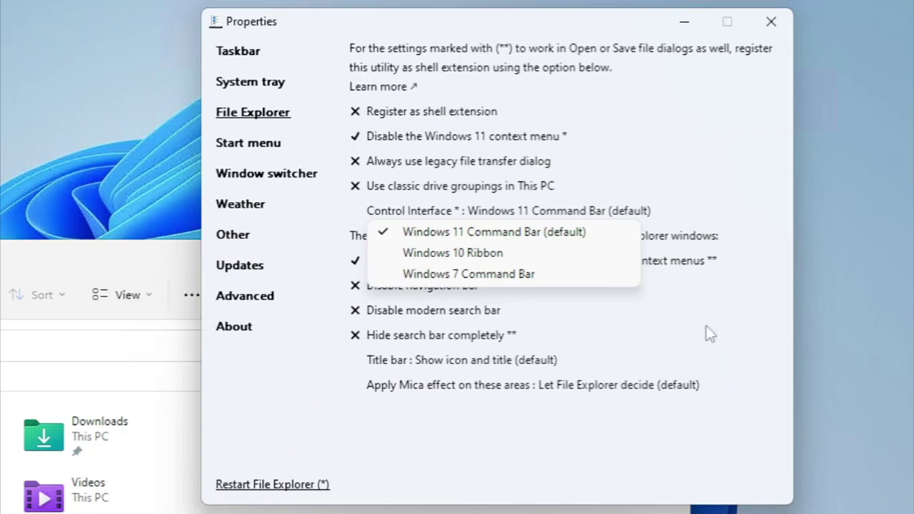
click(483, 261)
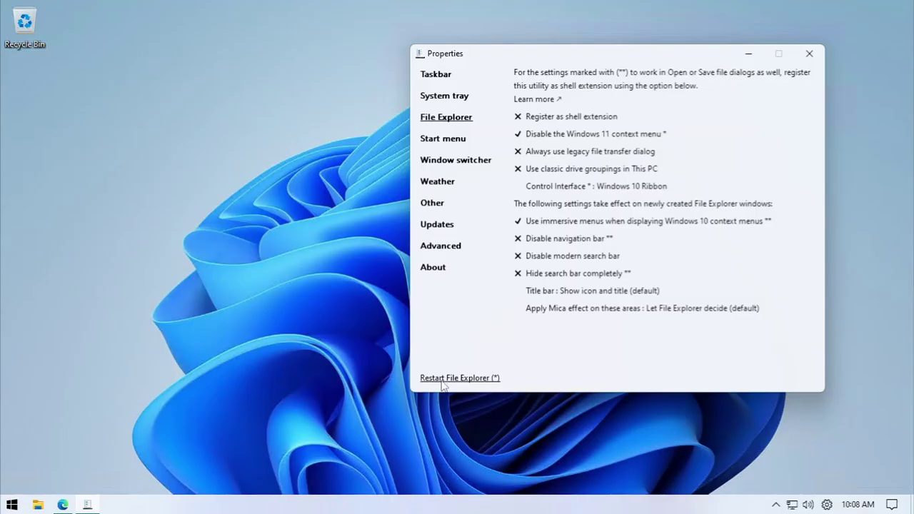
click(443, 379)
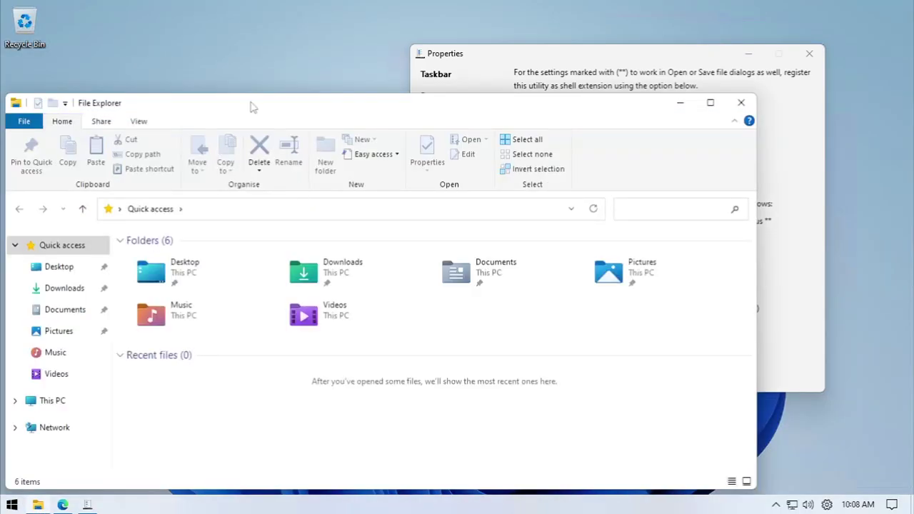
Inspect the new ribbon's layout options, minimize File Explorer, and move the settings window left
drag(252, 108, 342, 77)
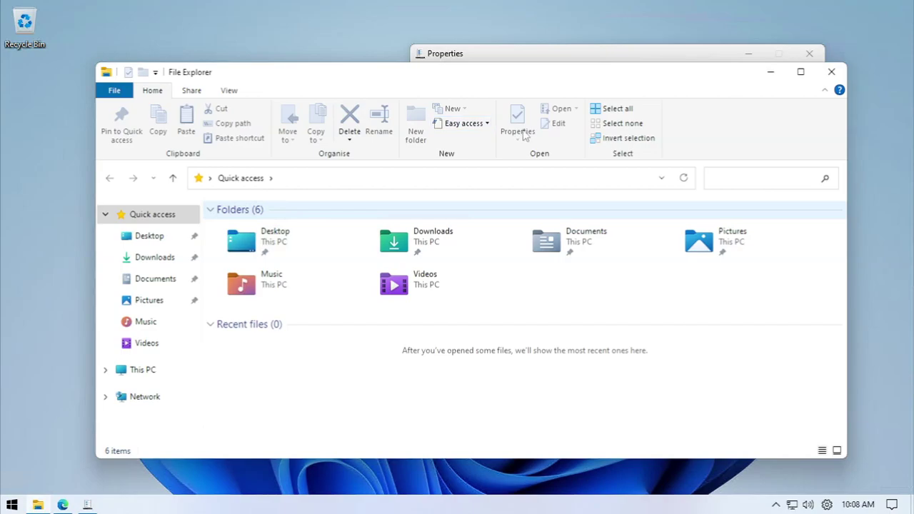
drag(240, 71, 187, 97)
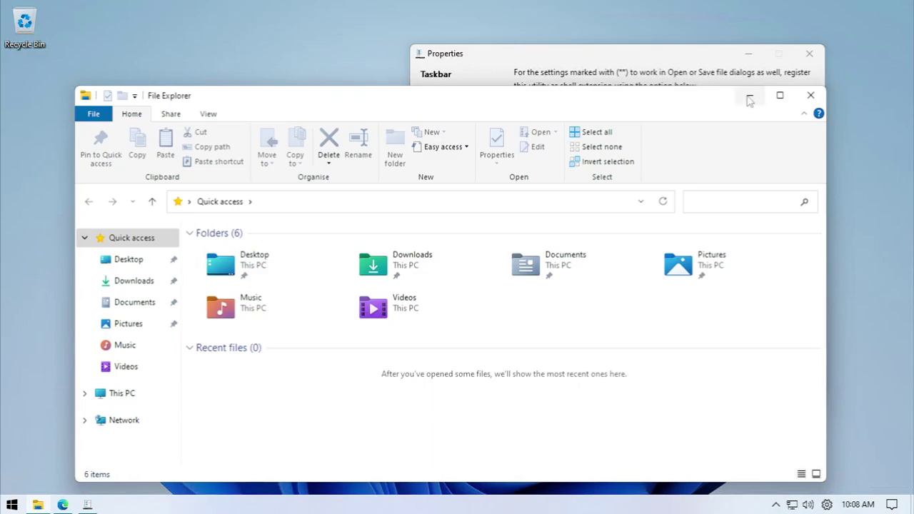
click(209, 113)
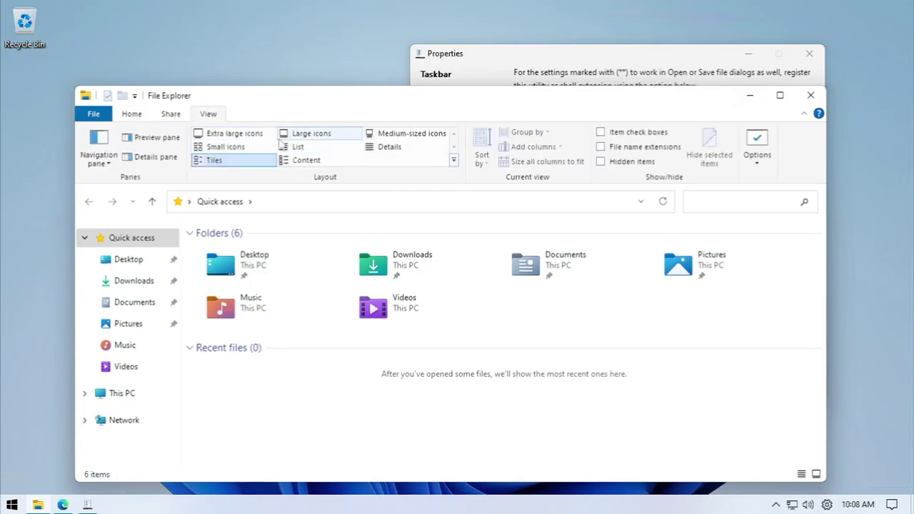
click(754, 97)
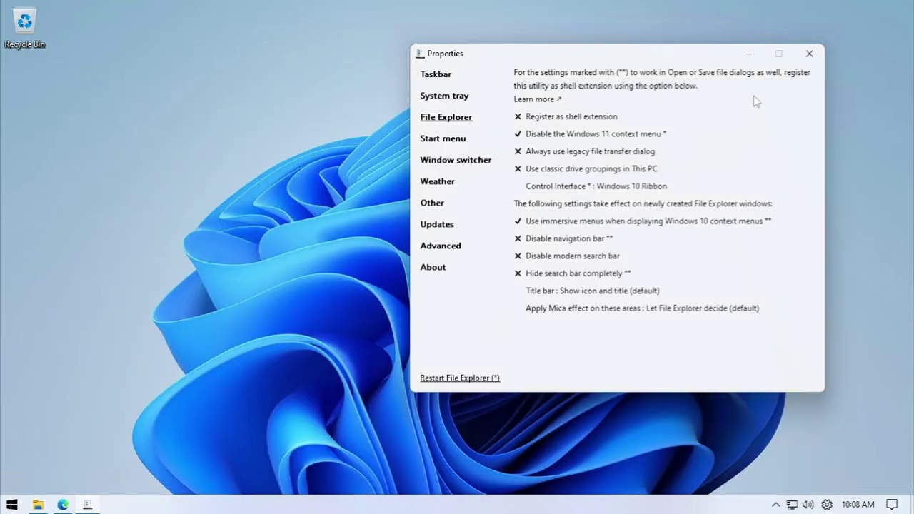
drag(683, 60, 432, 61)
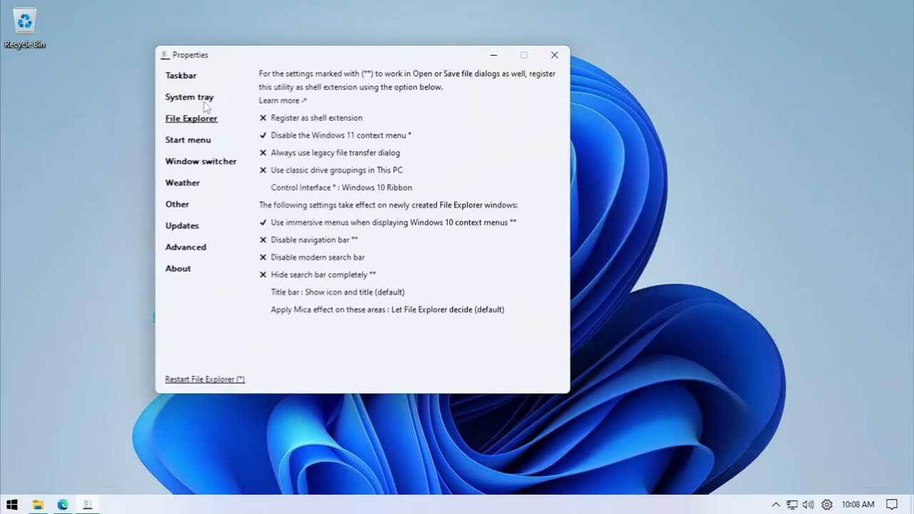
Minimize the ExplorerPatcher Properties window and take the sandbox out of full screen
click(493, 55)
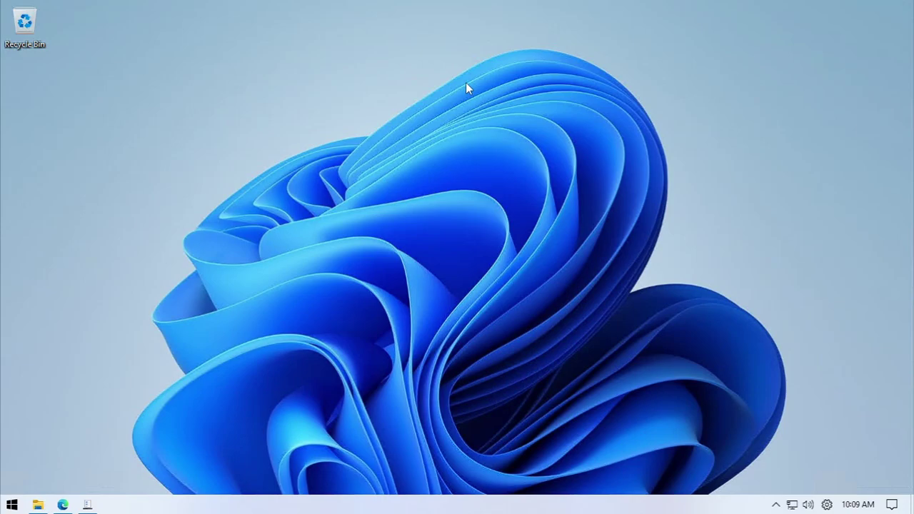
mouse_move(582, 4)
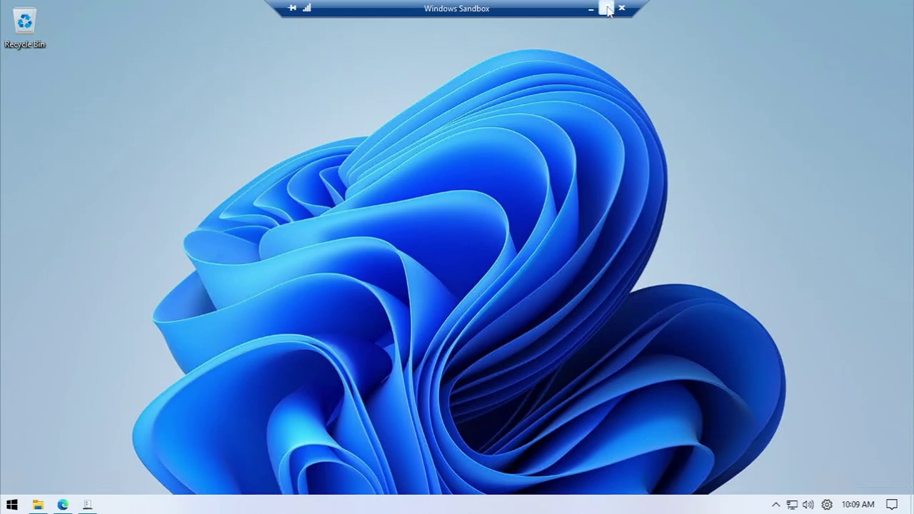
click(608, 9)
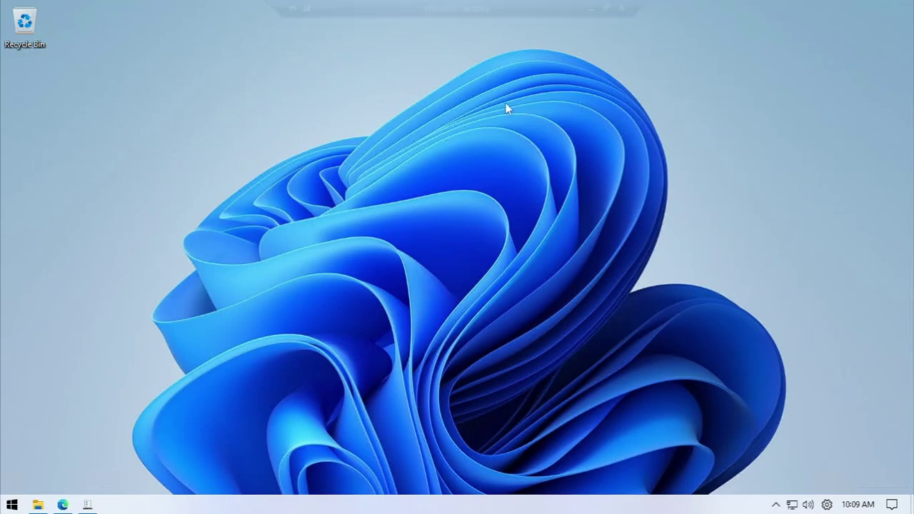
Preview the Windows 10-style Start menu and the desktop context menu
click(11, 504)
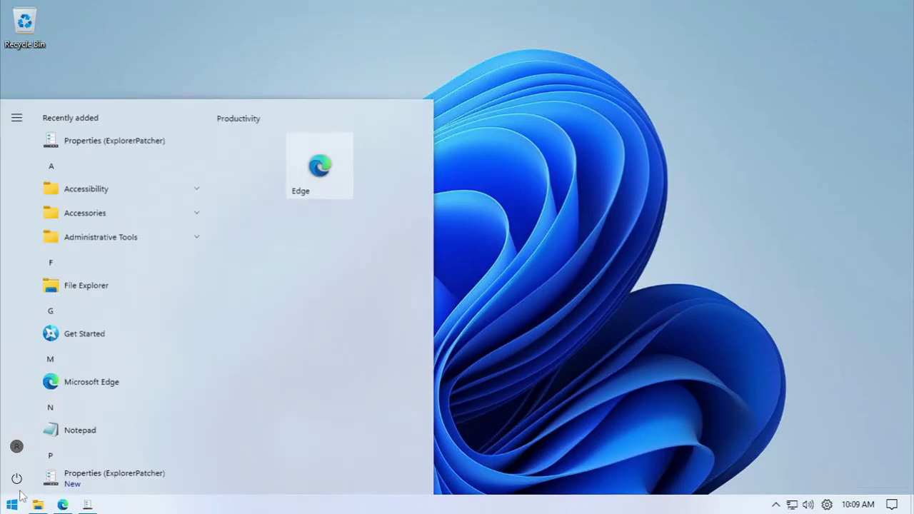
click(424, 77)
right_click(385, 125)
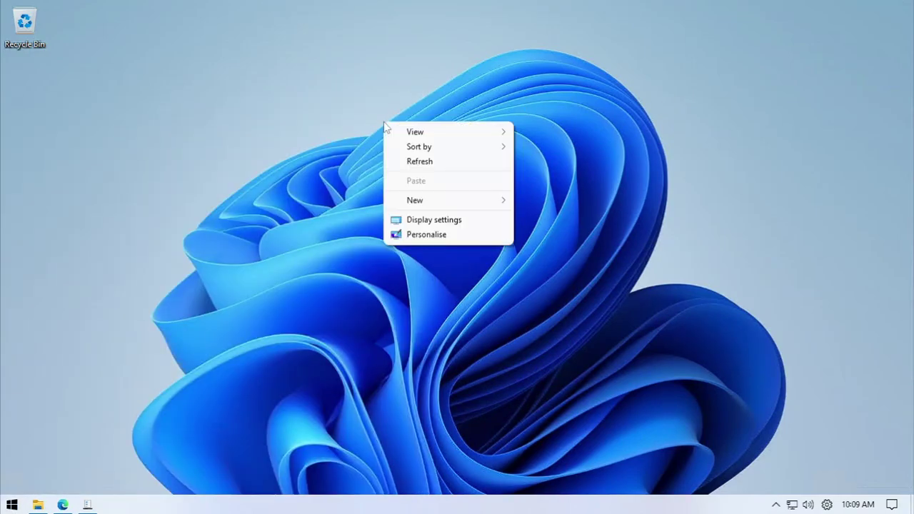
click(285, 508)
Apply the dark Windows theme from Taskbar settings, close Settings, and view the dark Start menu
right_click(268, 510)
click(314, 492)
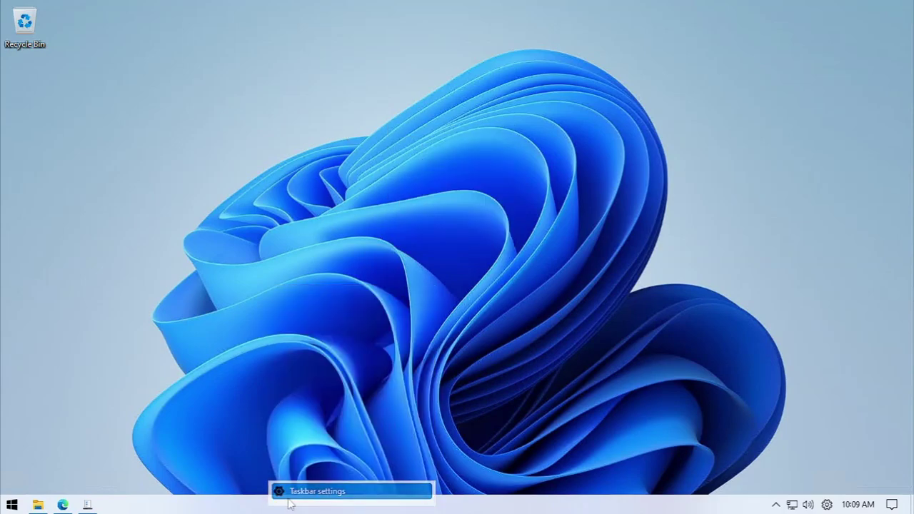
scroll(444, 321, down, 2)
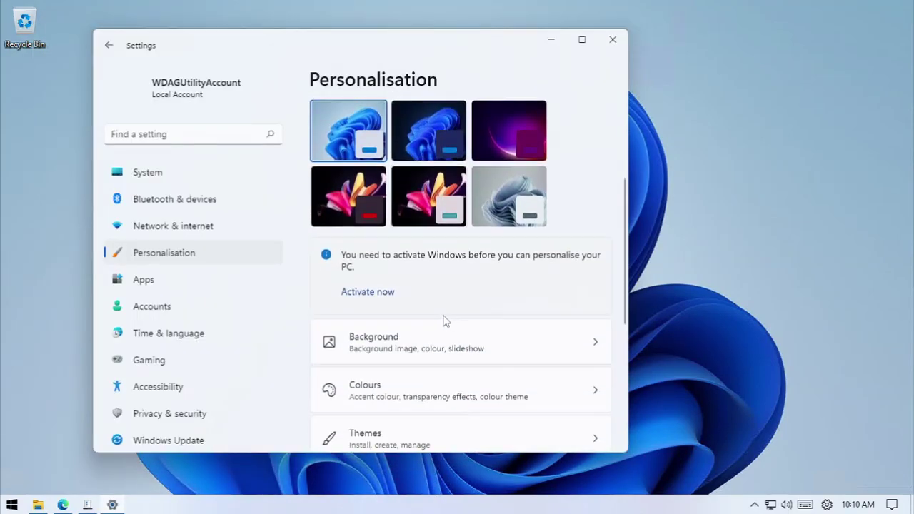
scroll(438, 323, up, 1)
scroll(438, 323, up, 1)
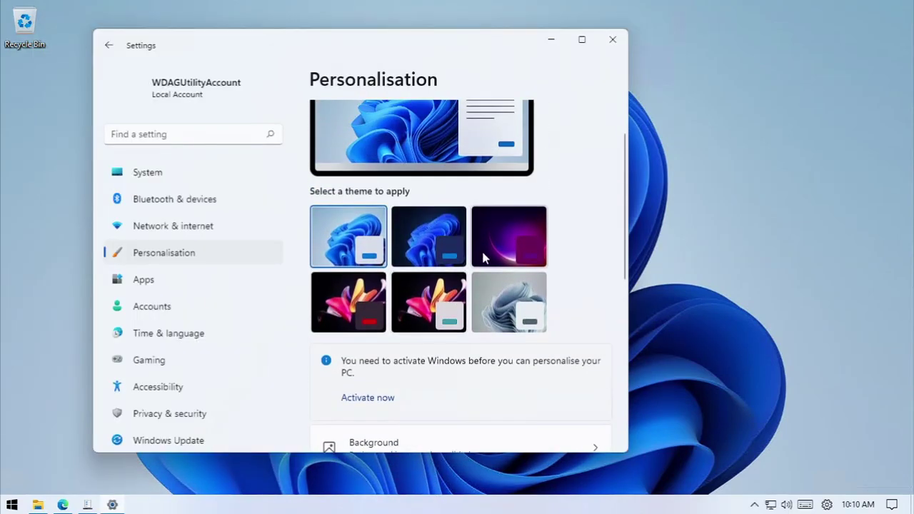
click(421, 239)
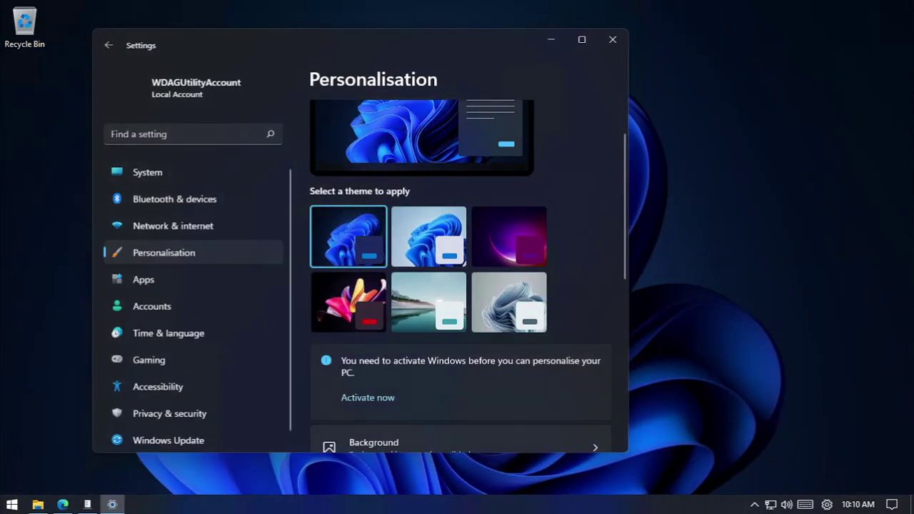
drag(181, 45, 325, 57)
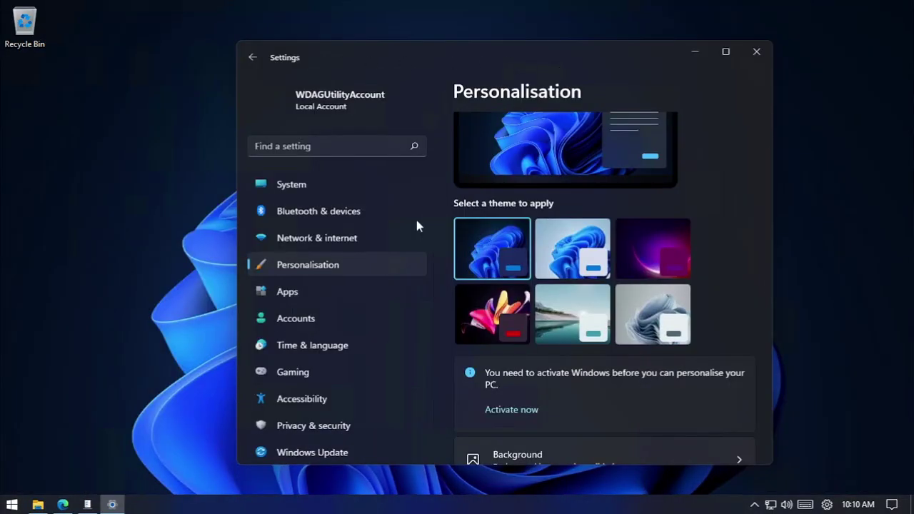
click(757, 52)
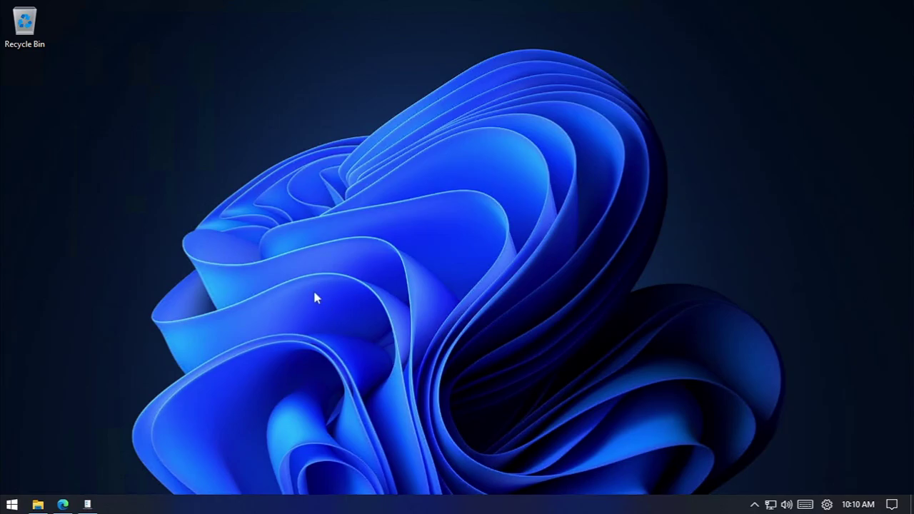
click(10, 504)
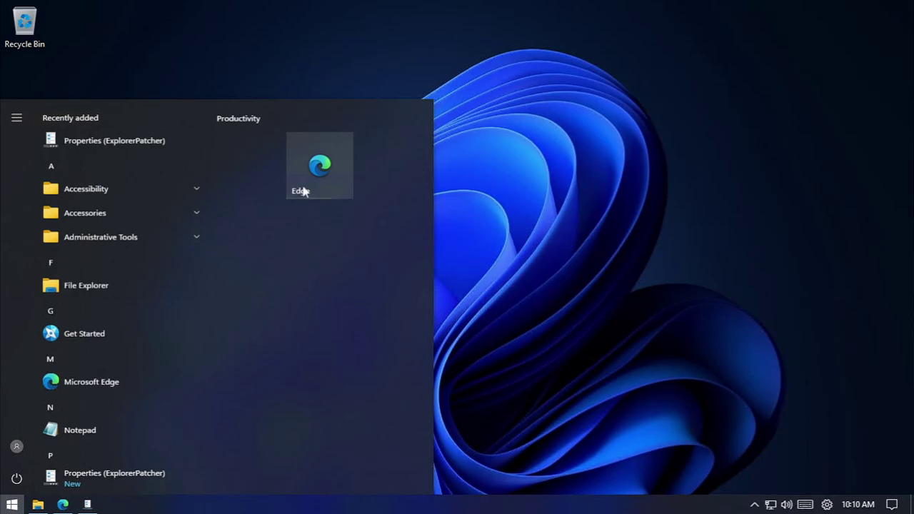
Use the connection bar's restore button to put the sandbox in a window on the host
mouse_move(451, 4)
click(605, 9)
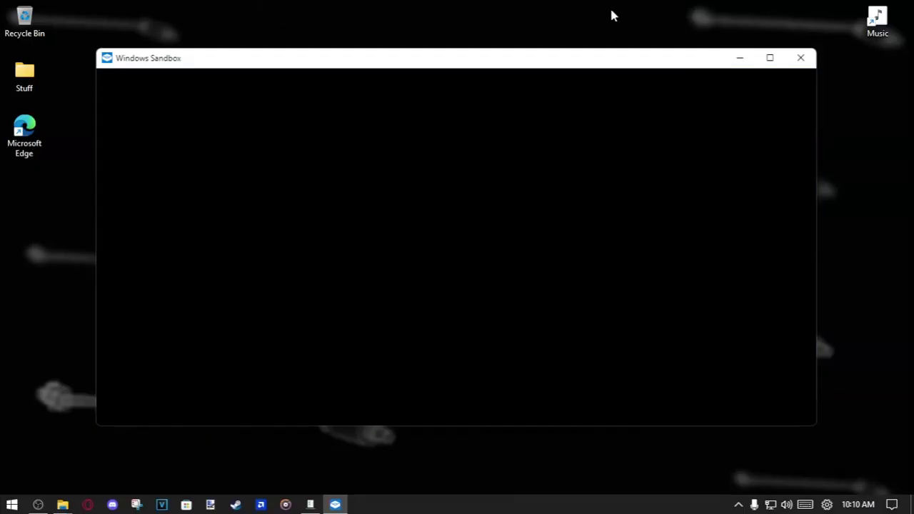